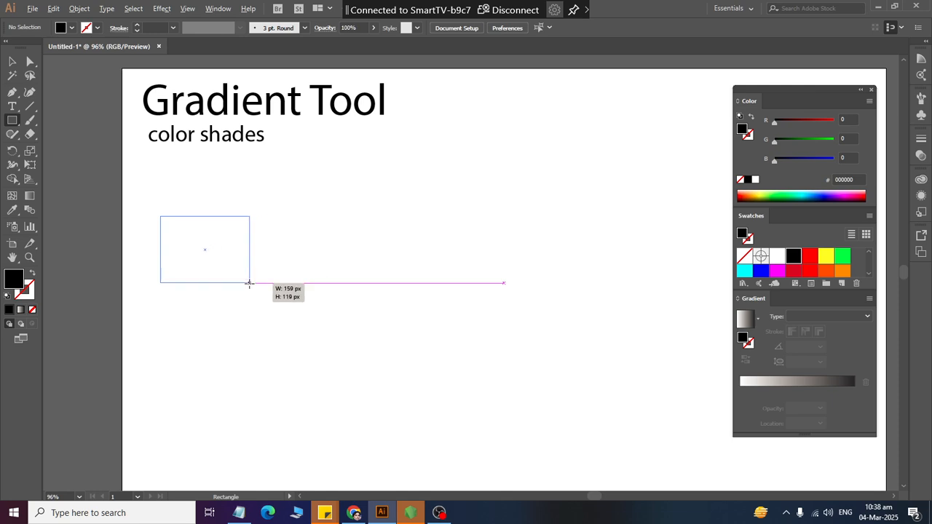
- Draw a wide black rectangle beside the square and a tall rectangle about 86 by 417 px further right
left_click_drag(309, 225, 486, 286)
left_click_drag(551, 173, 600, 404)
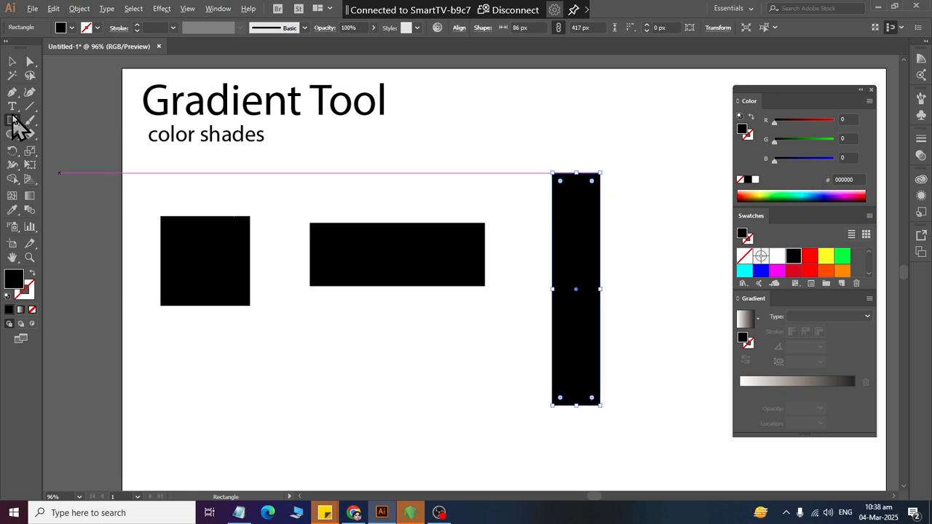
- Draw a circle about 148 px in diameter below the wide rectangle and deselect it
left_click_drag(16, 126, 45, 149)
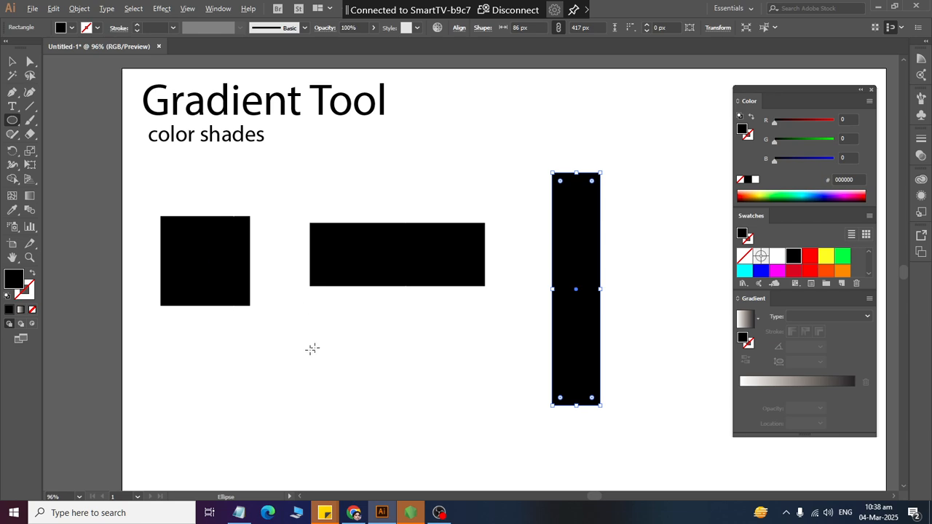
left_click_drag(296, 350, 381, 432)
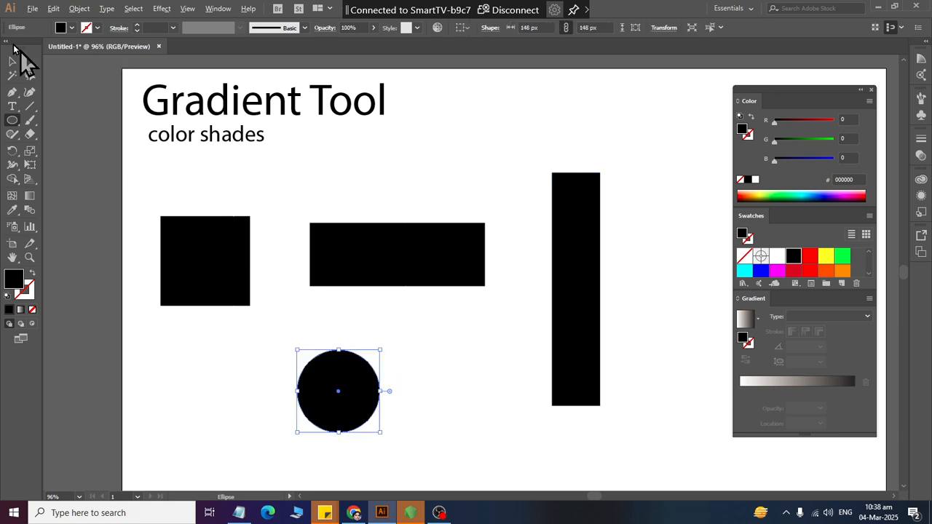
left_click(12, 61)
left_click(440, 170)
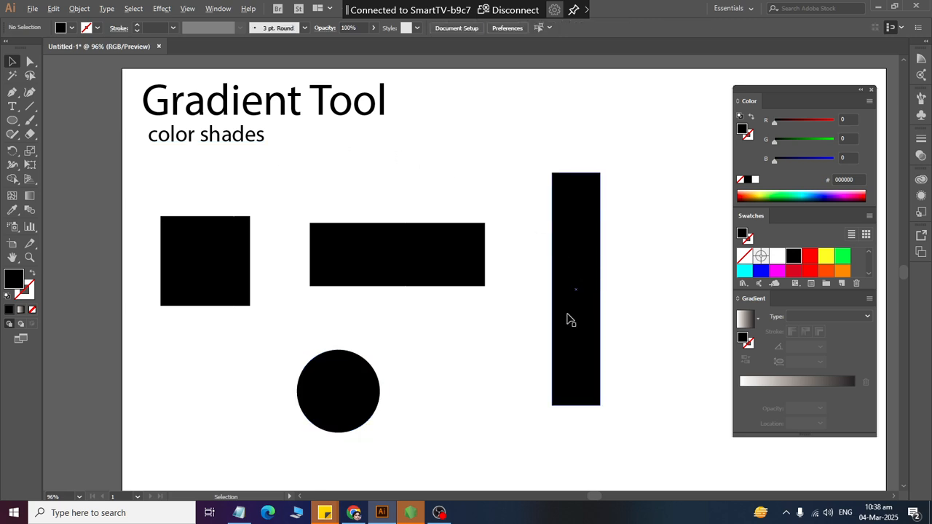
- Enlarge the swatches area and fill the black square with the light blue 29ABE2 swatch
left_click(230, 269)
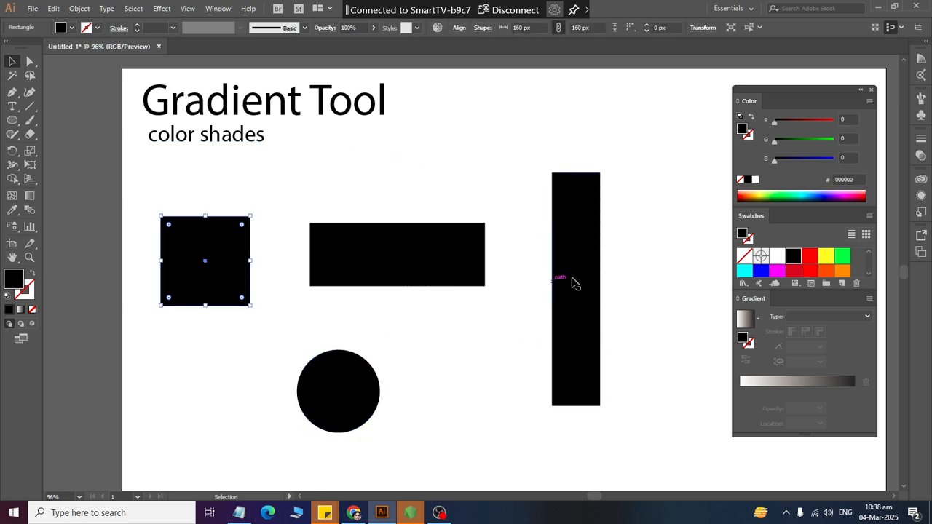
left_click_drag(766, 291, 772, 331)
left_click(778, 306)
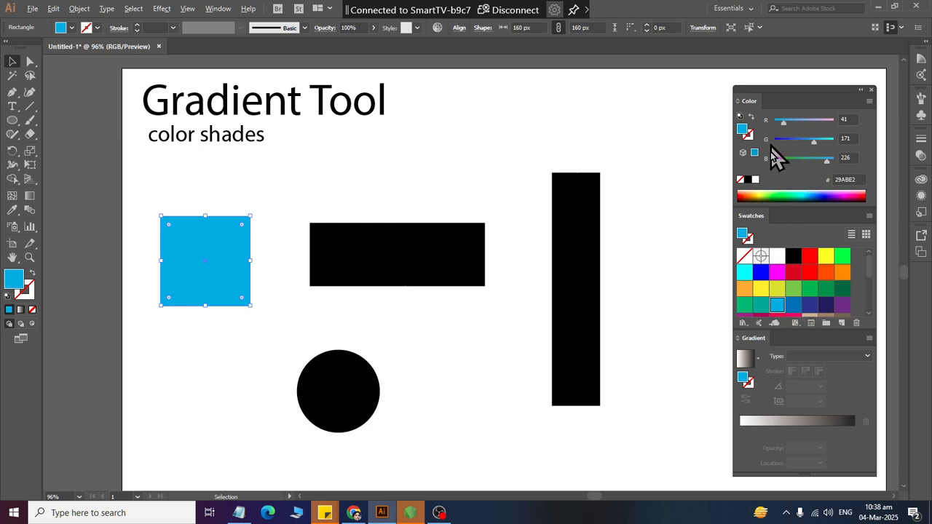
- Adjust the square's RGB fill to a light lavender with R 220, G 208, B 255
left_click_drag(826, 161, 823, 162)
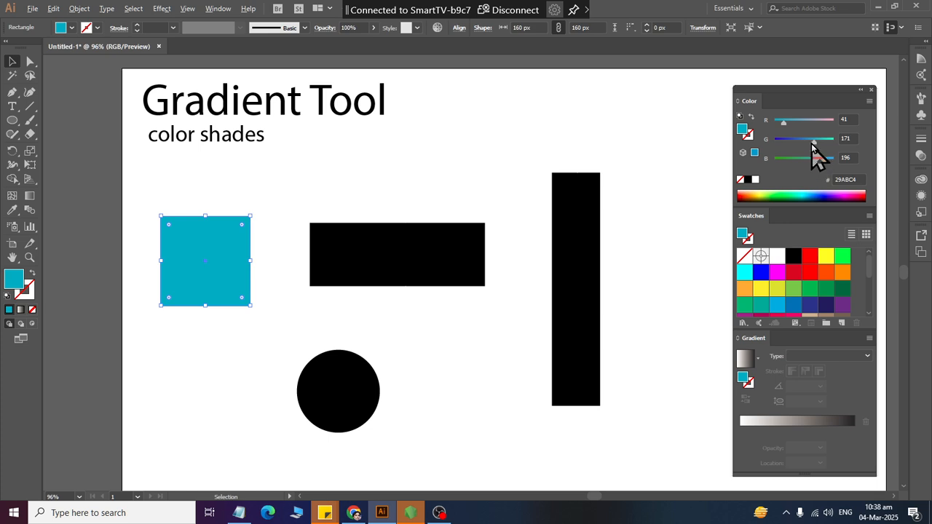
left_click_drag(814, 142, 790, 127)
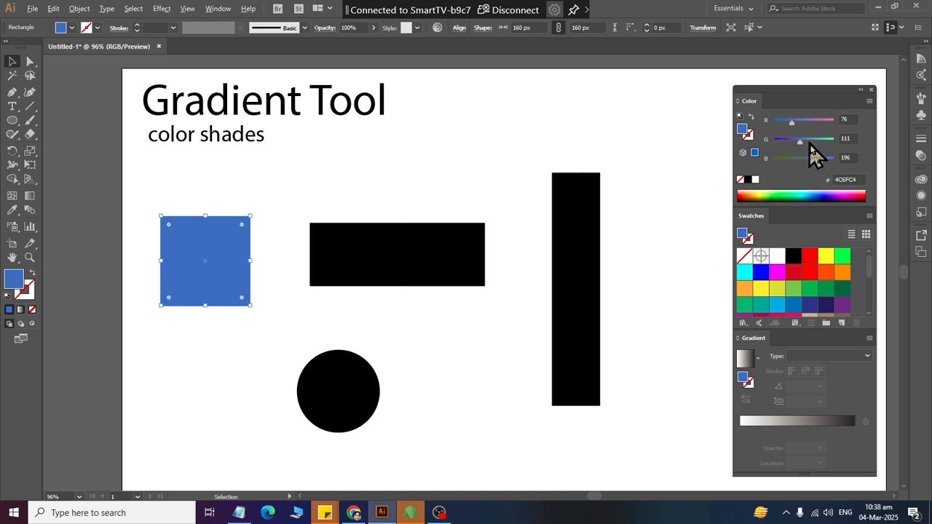
left_click_drag(788, 191, 830, 186)
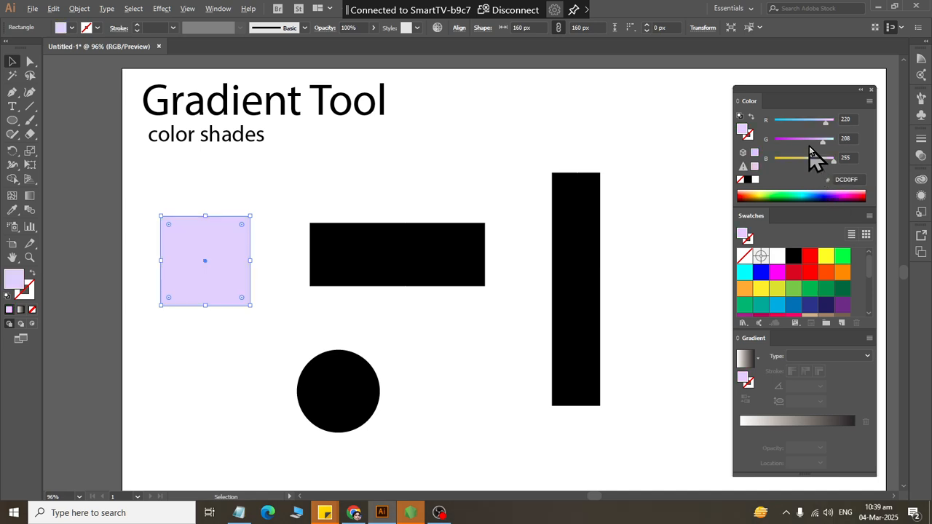
- Copy the square's hex colour code and paste it as a DCD0FF text object above the wide rectangle
left_click(860, 180)
key("ctrl+c")
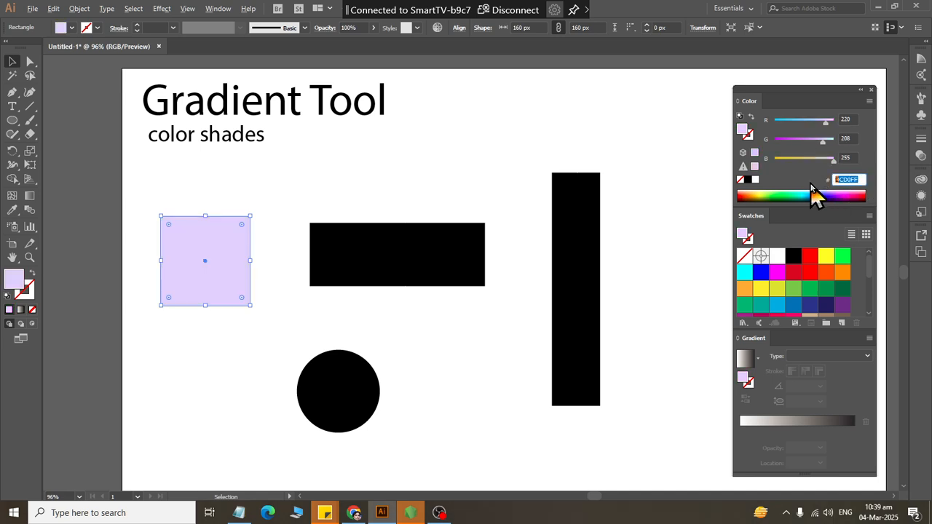
left_click(12, 106)
left_click(391, 161)
key("ctrl+v")
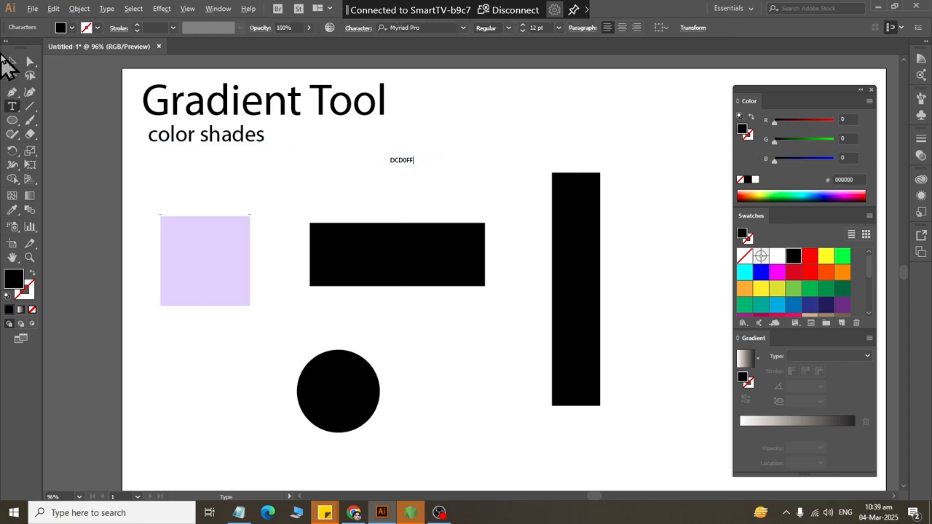
- Enlarge the DCD0FF text object to about 31 pt
left_click(13, 62)
left_click(408, 180)
left_click(404, 161)
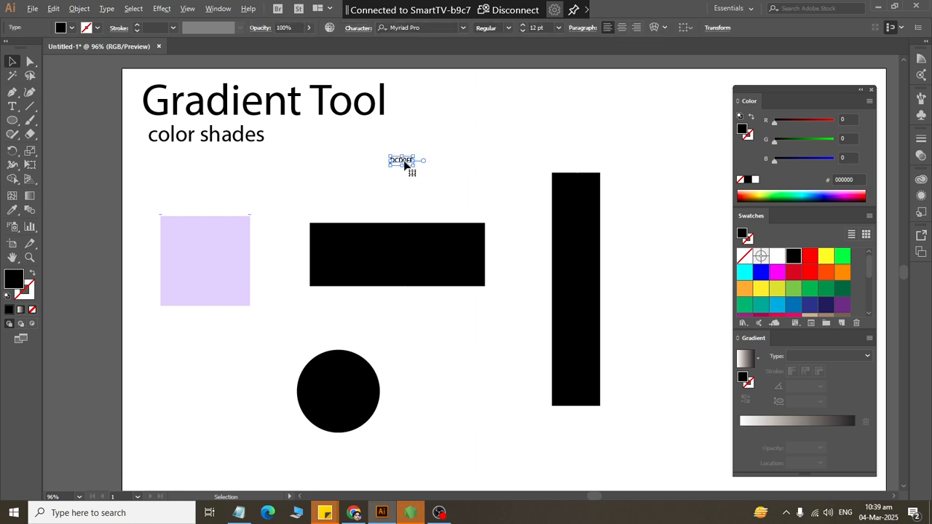
left_click_drag(402, 166, 403, 182)
left_click(421, 196)
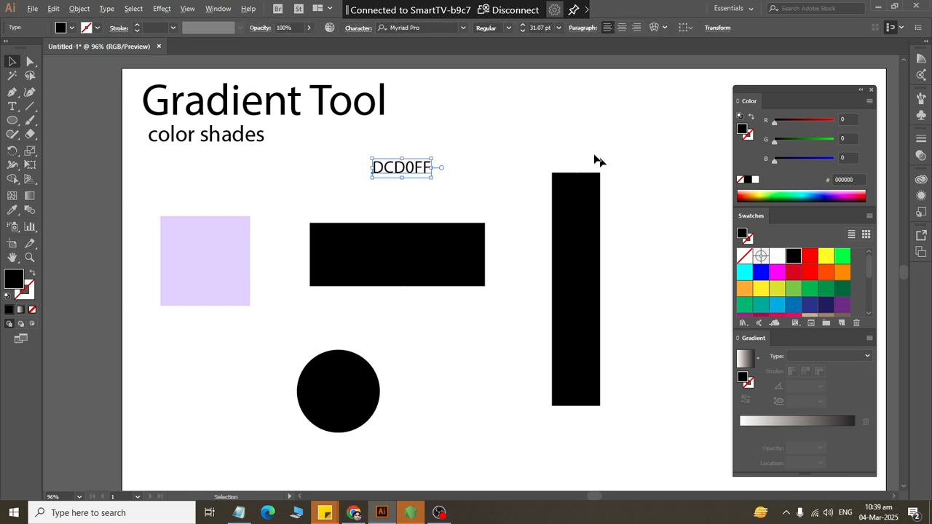
- Select the lavender square and fill it with the pure red FF0000 swatch
mouse_move(782, 197)
left_mouse_down()
mouse_move(776, 189)
mouse_move(788, 190)
left_mouse_up()
left_click(234, 269)
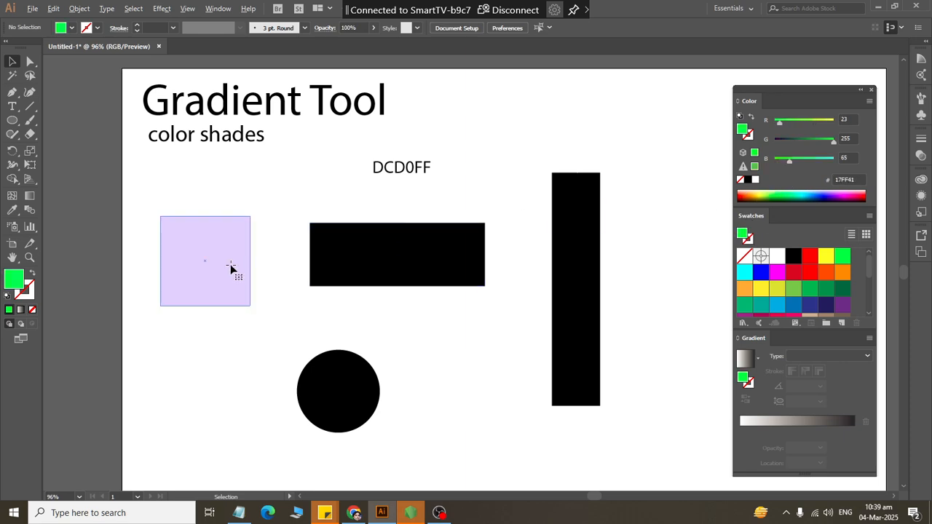
left_click(810, 256)
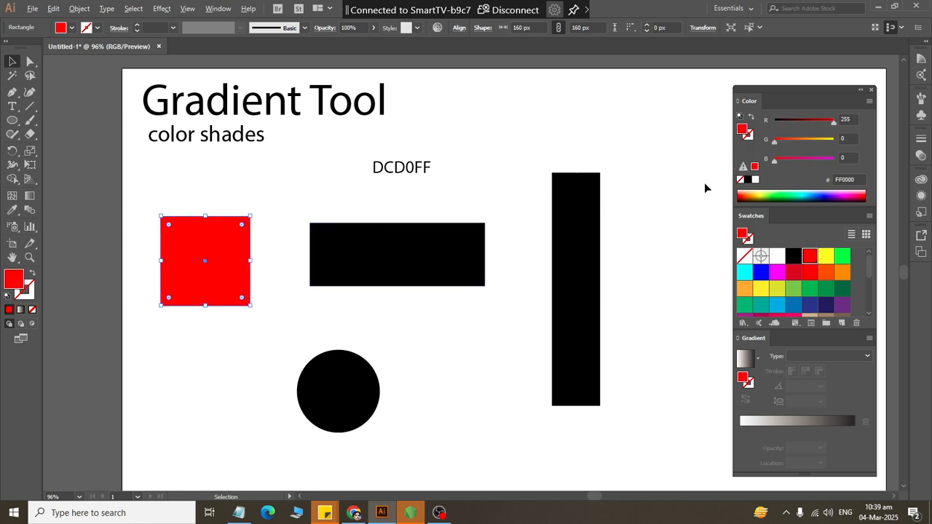
- Copy the DCD0FF code from the text object and apply it as the square's hex fill colour
left_click(493, 151)
double_click(401, 169)
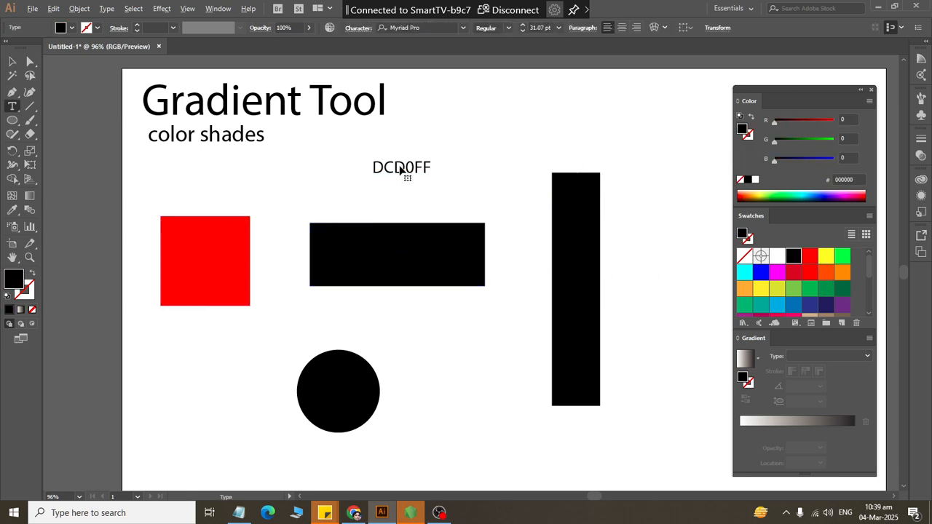
double_click(401, 170)
key("ctrl+c")
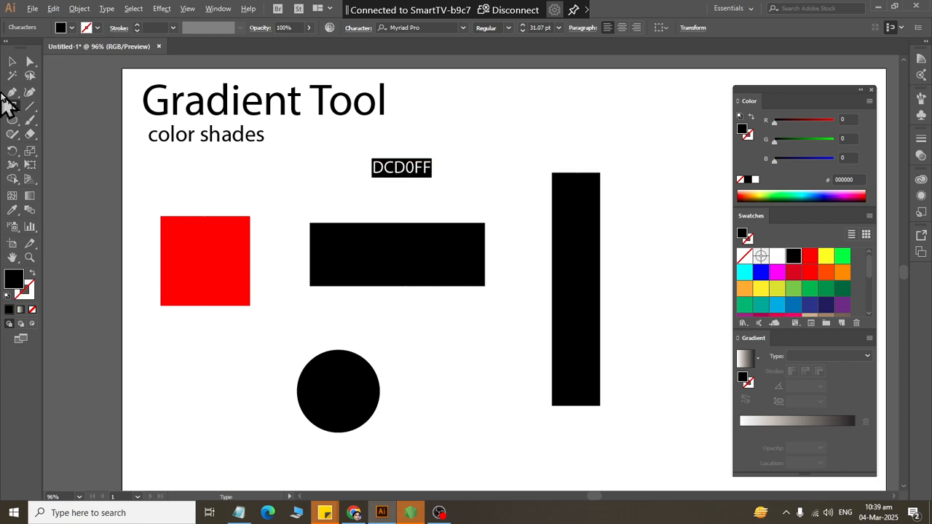
left_click(12, 61)
left_click(204, 260)
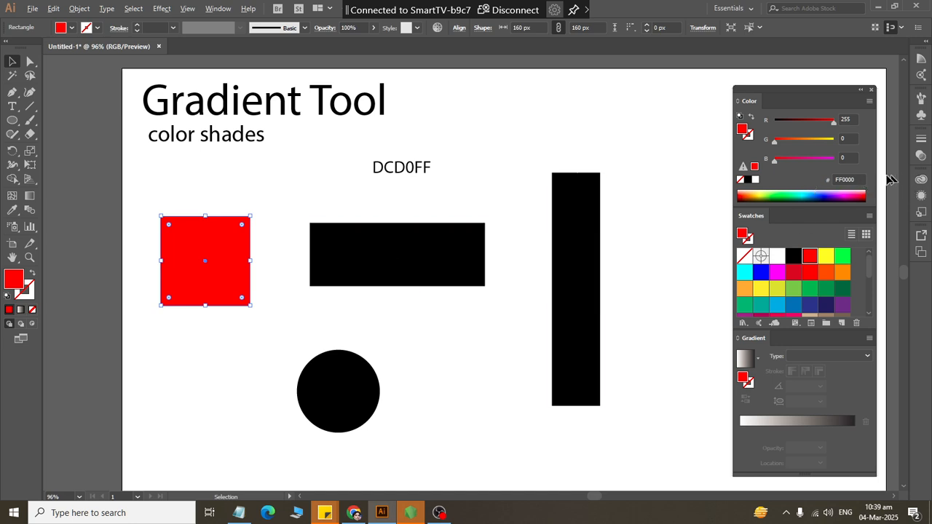
left_click(844, 180)
key("ctrl+v")
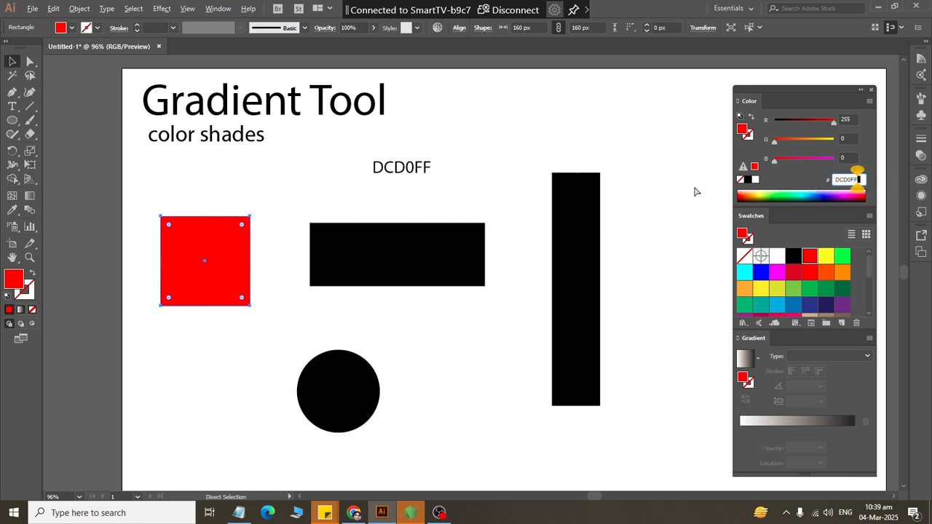
key("Return")
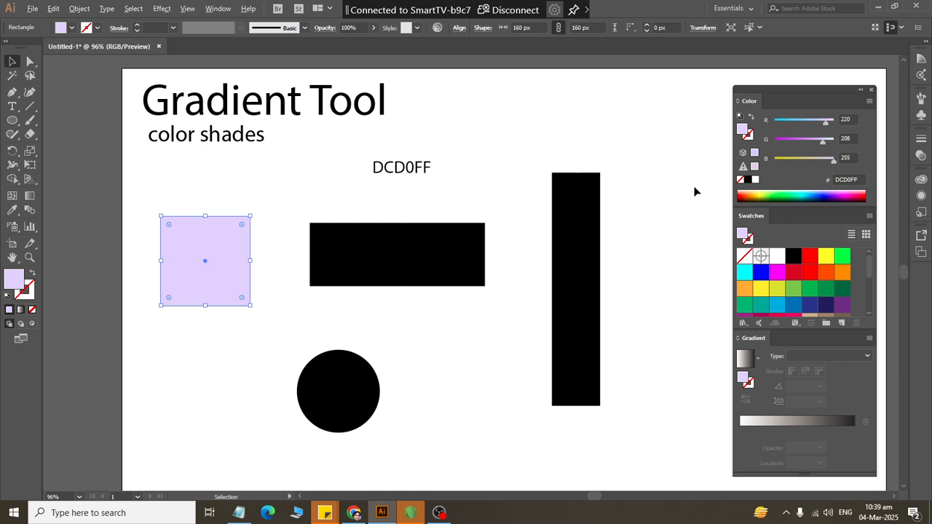
left_click(474, 144)
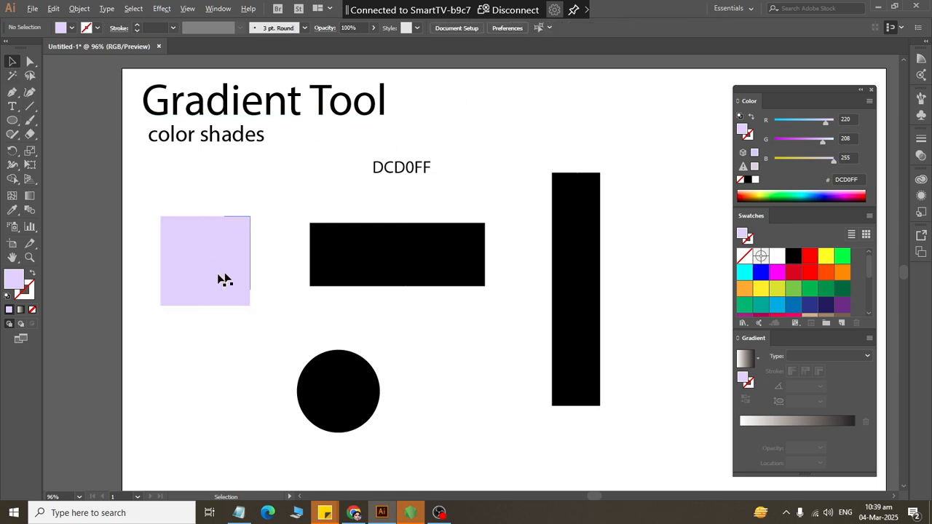
- Give the square a linear gradient by adding a crimson C1272D stop and a red ED1C24 stop at about 46%
left_click(224, 280)
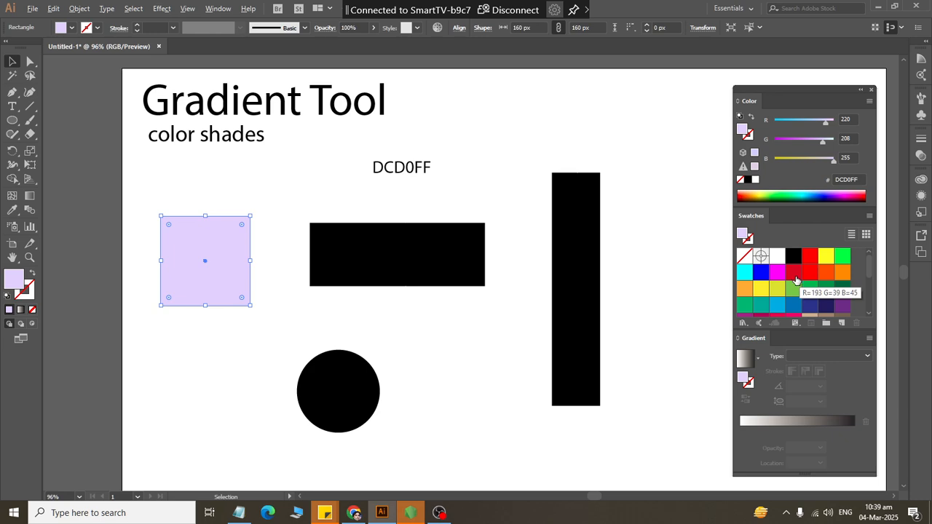
left_click_drag(796, 280, 769, 435)
left_click_drag(810, 260, 793, 436)
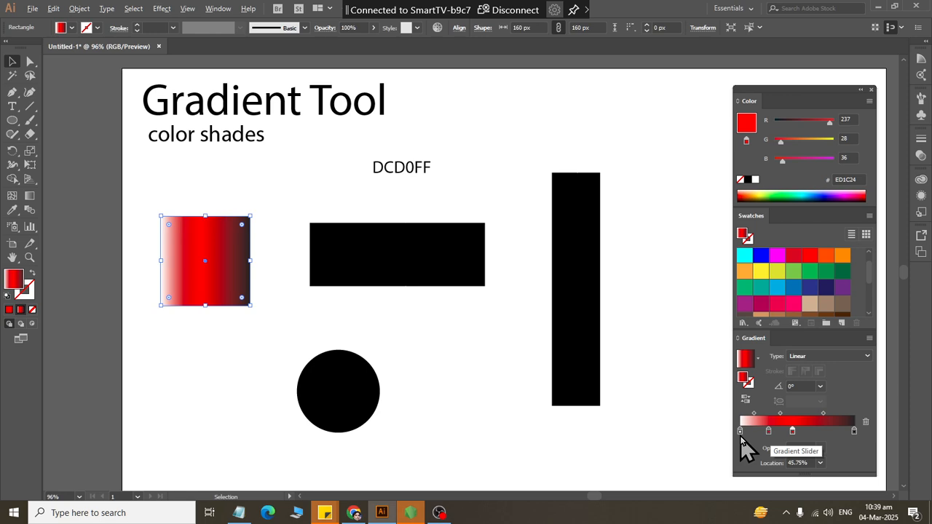
- Remove the white and black gradient stops and move the crimson stop to 0% and the red stop to 100%
left_click_drag(740, 434, 741, 446)
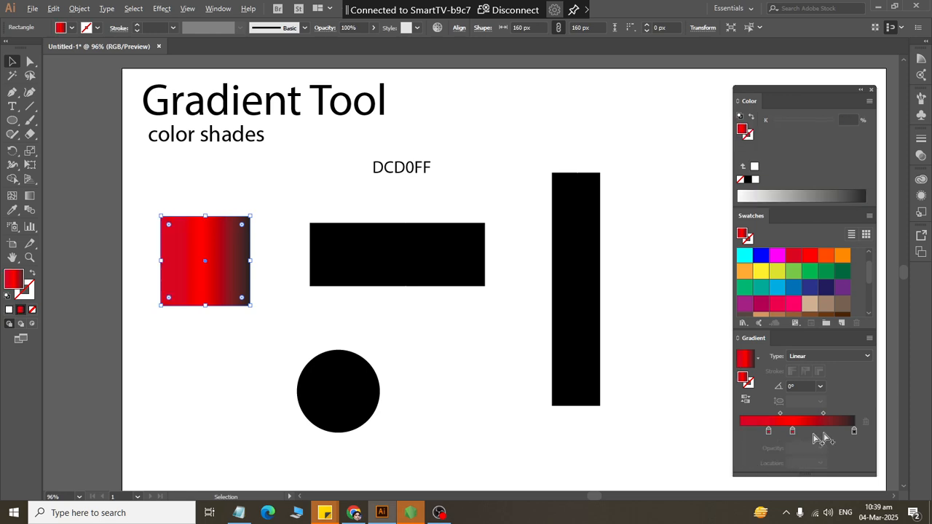
mouse_move(856, 433)
left_mouse_down()
mouse_move(869, 439)
mouse_move(866, 422)
left_mouse_up()
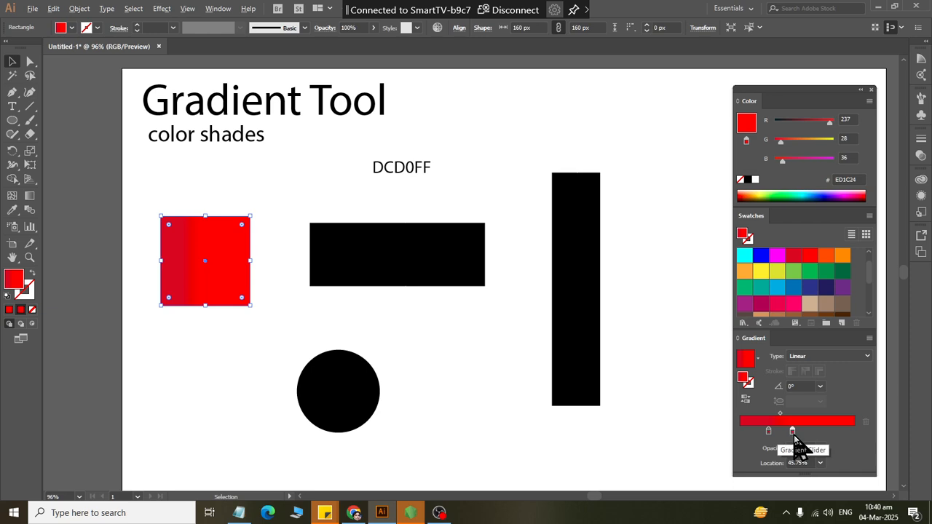
left_click_drag(794, 435, 832, 434)
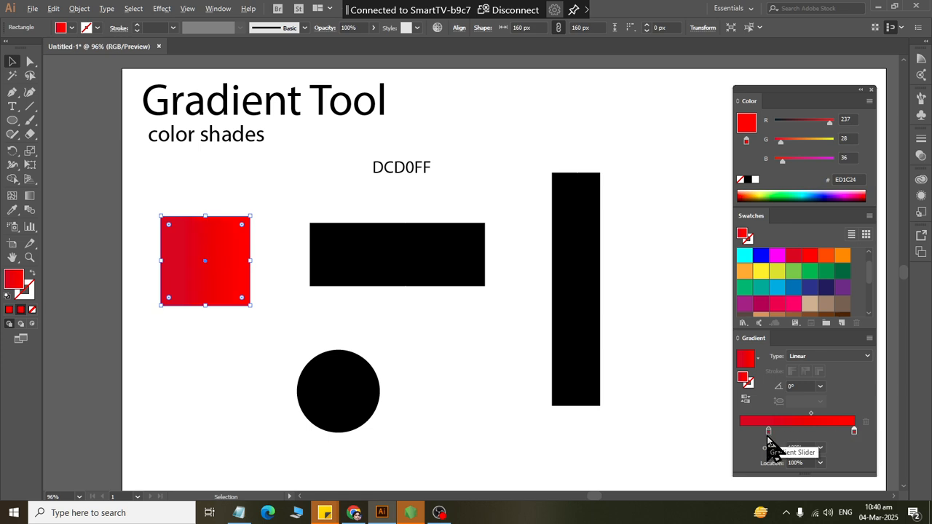
left_click_drag(768, 433, 714, 436)
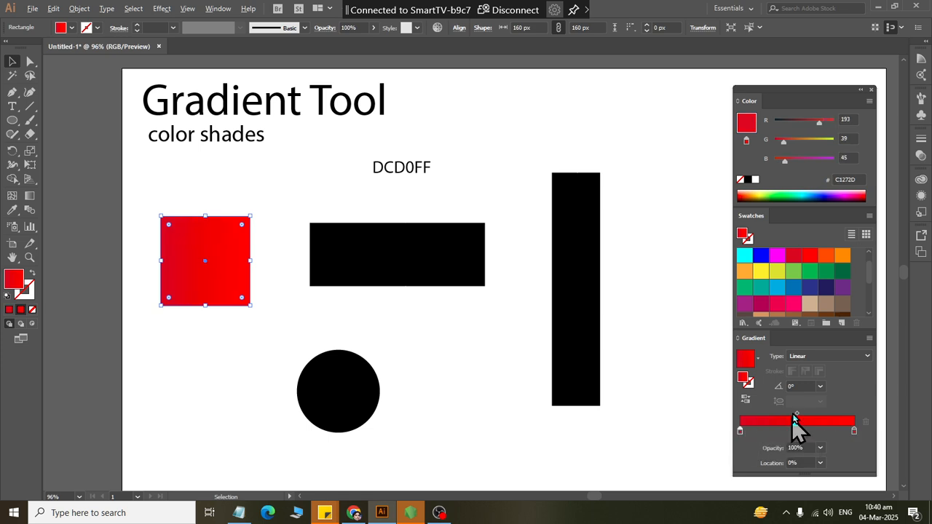
- Switch the square's gradient type to Radial and back to Linear
left_click(821, 356)
left_click(808, 381)
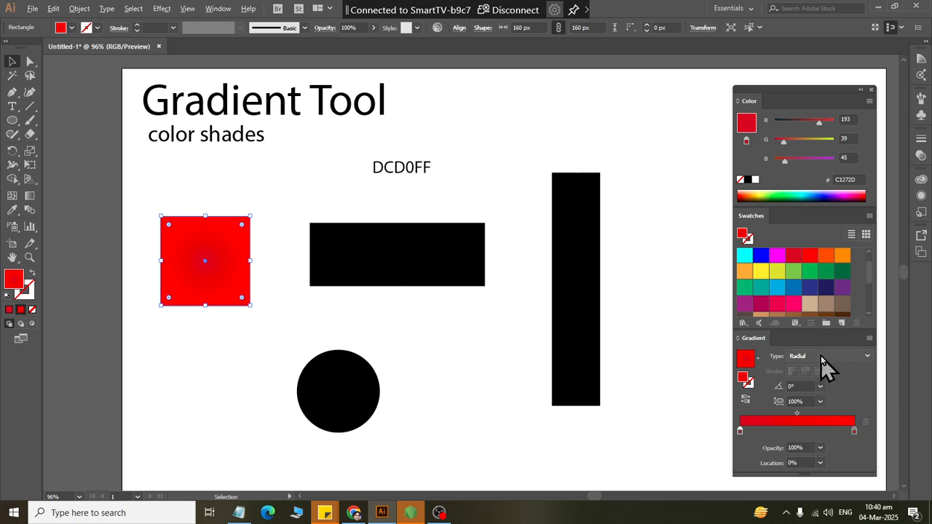
left_click(820, 355)
left_click(823, 367)
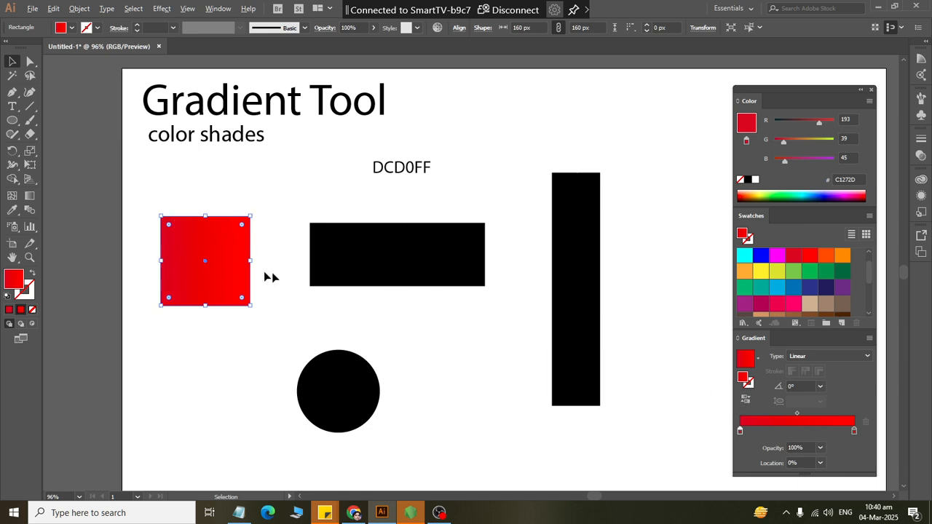
- Recolour the red gradient stop to orange ED6224 and rearrange the stops with orange at 0% and crimson at 87%
left_click(855, 432)
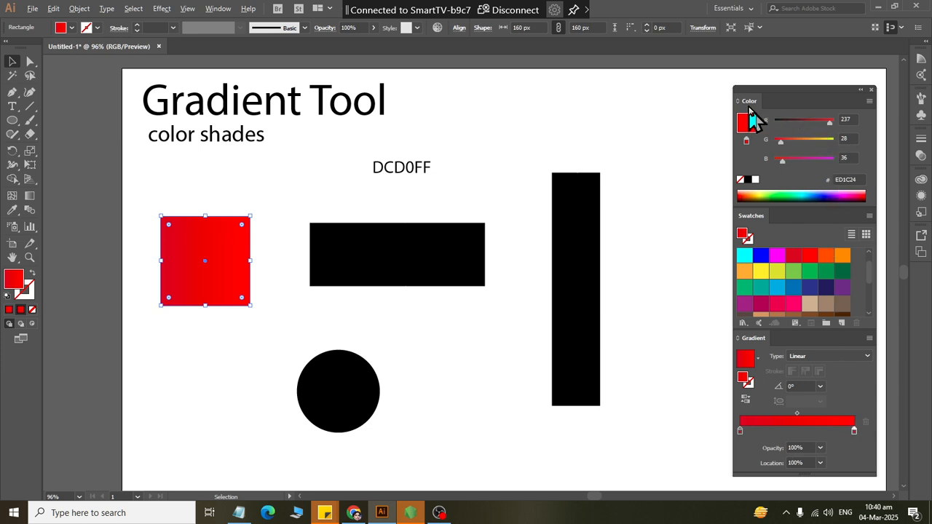
left_click_drag(784, 146, 796, 146)
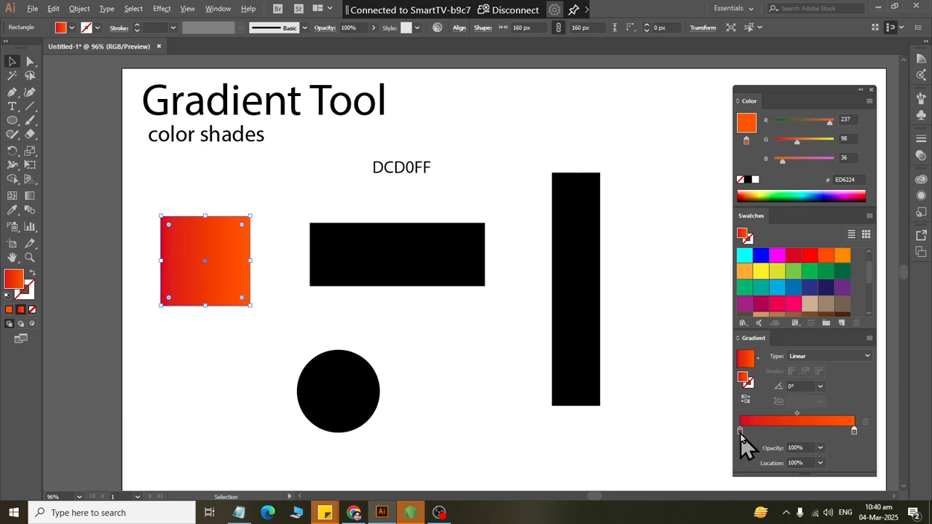
mouse_move(740, 432)
left_mouse_down()
mouse_move(851, 434)
mouse_move(742, 431)
left_mouse_up()
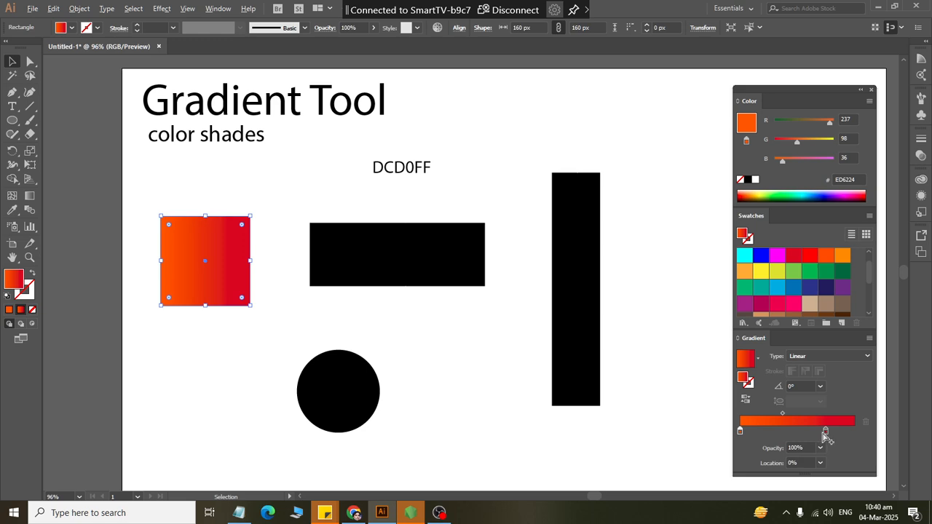
left_click_drag(826, 436, 839, 434)
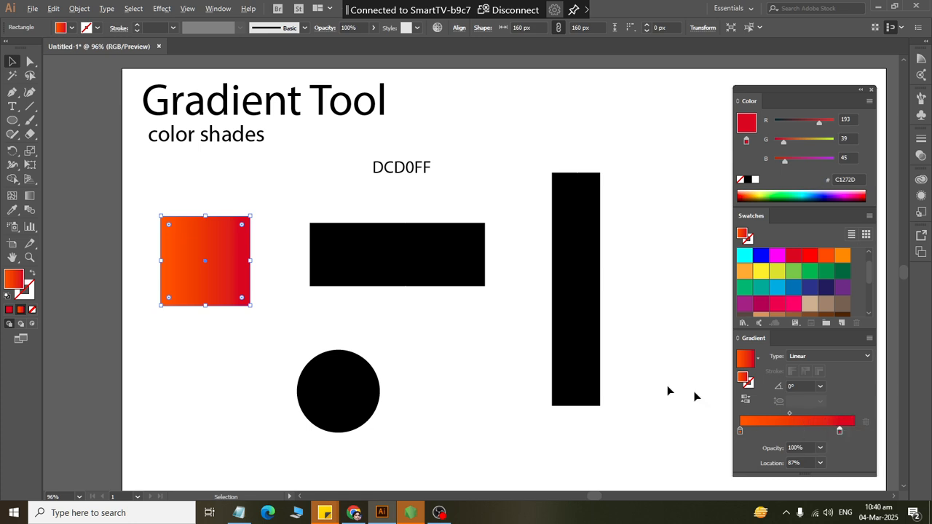
- With the Gradient tool, redirect the square's gradient vertically, and finally diagonally from its upper-left to its lower-right corner
left_click(29, 196)
mouse_move(184, 261)
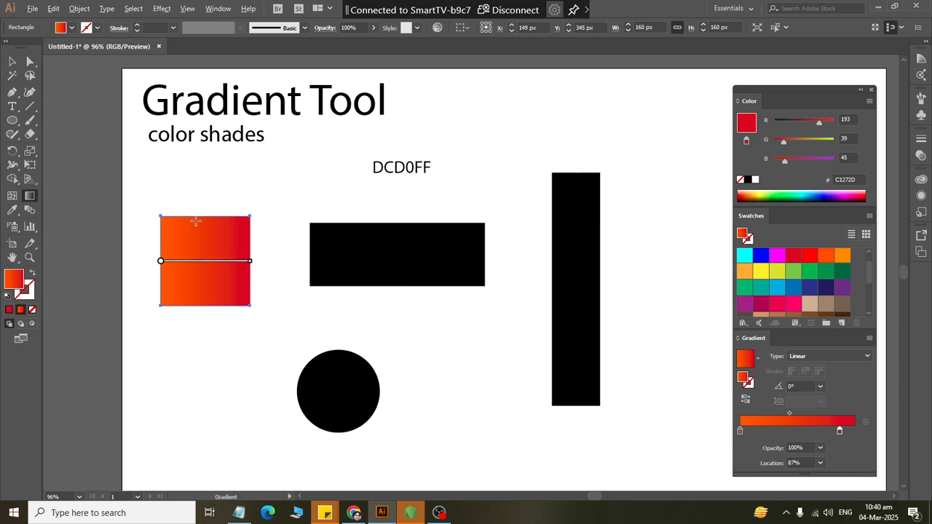
left_click_drag(196, 219, 199, 308)
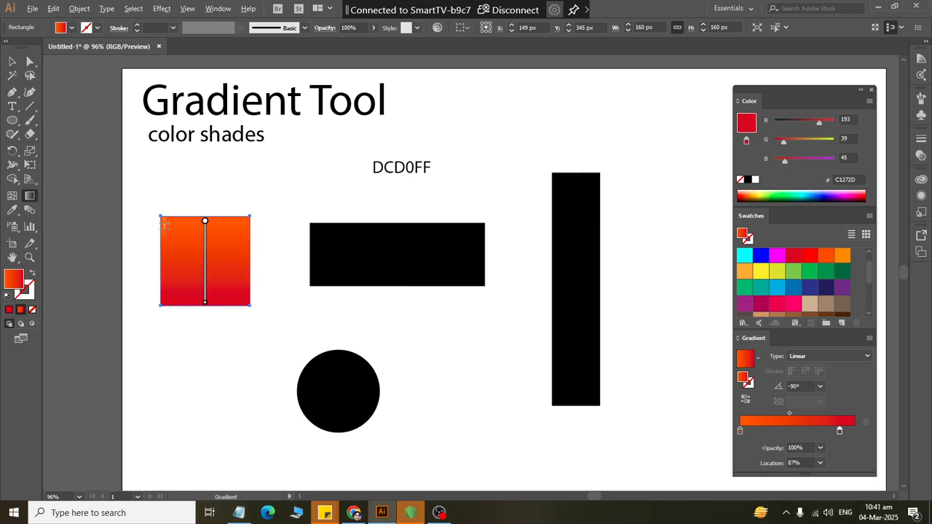
left_click_drag(161, 218, 250, 305)
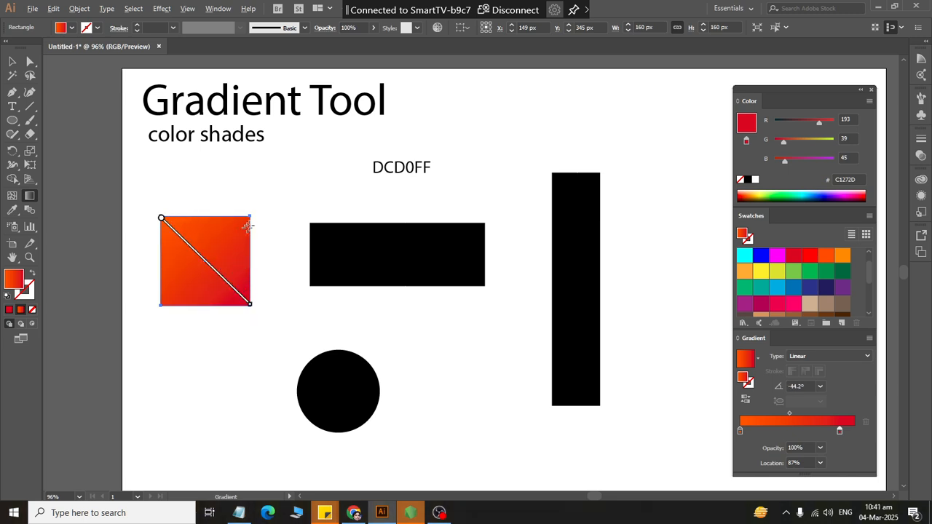
- Redirect the square's gradient diagonally in several directions, ending with a shallow diagonal from beyond its upper-left edge to beyond its lower-right edge
left_click_drag(249, 224, 167, 294)
left_click_drag(259, 249, 131, 277)
left_click_drag(148, 234, 277, 295)
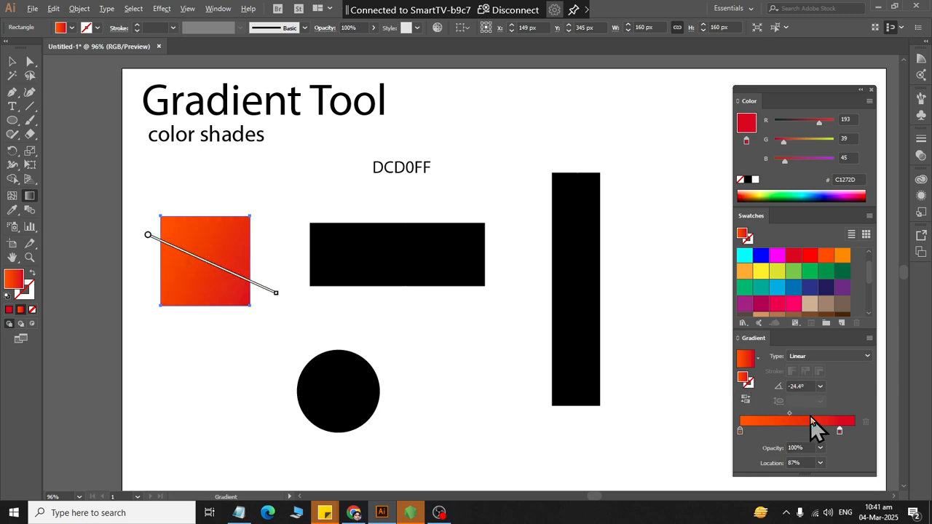
mouse_move(230, 272)
- Fill the black circle with a gradient of blue 0071BC and navy 1B1464, removing the orange and crimson stops
left_click(12, 62)
left_click(353, 392)
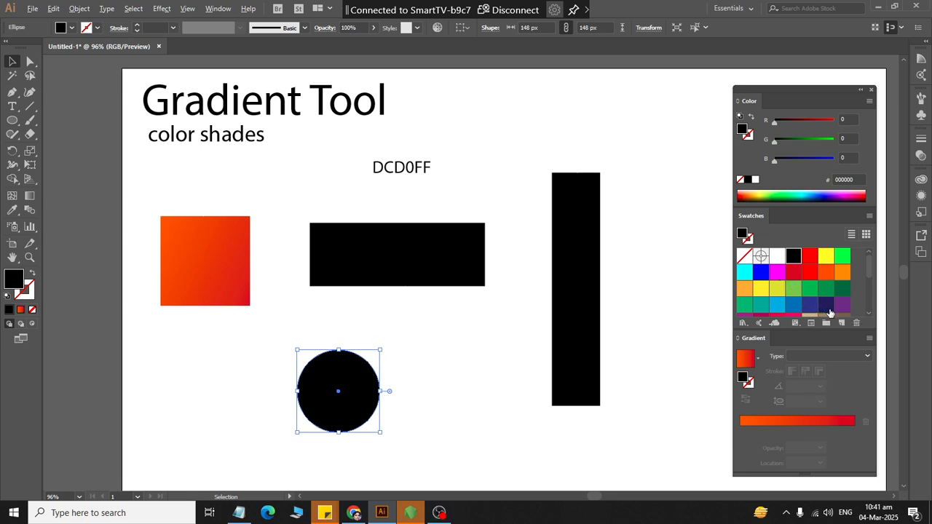
left_click_drag(829, 311, 829, 423)
left_click_drag(803, 303, 850, 484)
left_click_drag(741, 430, 745, 478)
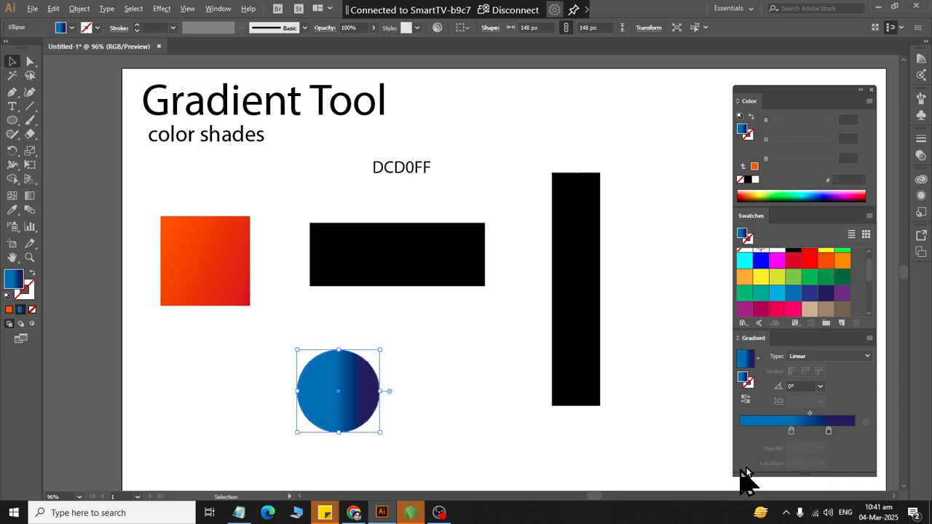
- Move the blue stop to 0% and the navy stop to 100%, and set the circle's gradient type to Radial
left_click_drag(790, 431, 712, 433)
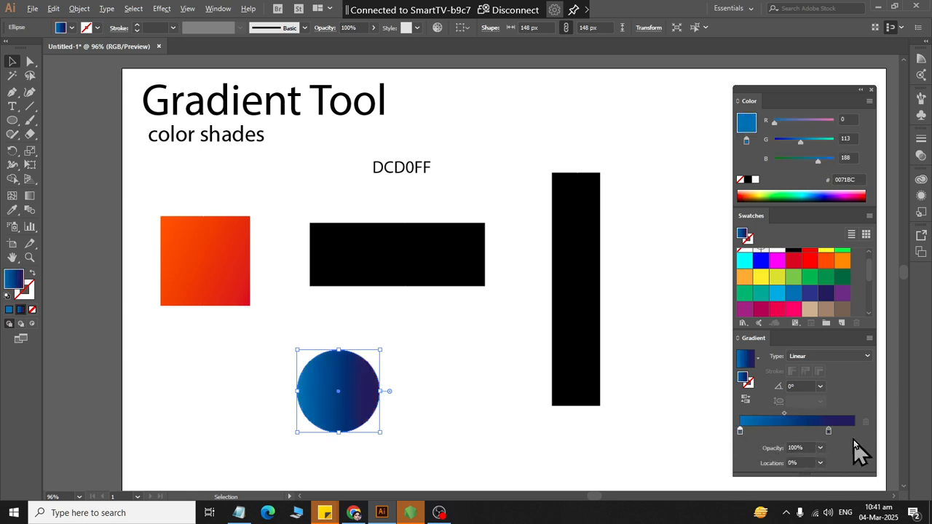
left_click_drag(828, 434, 864, 436)
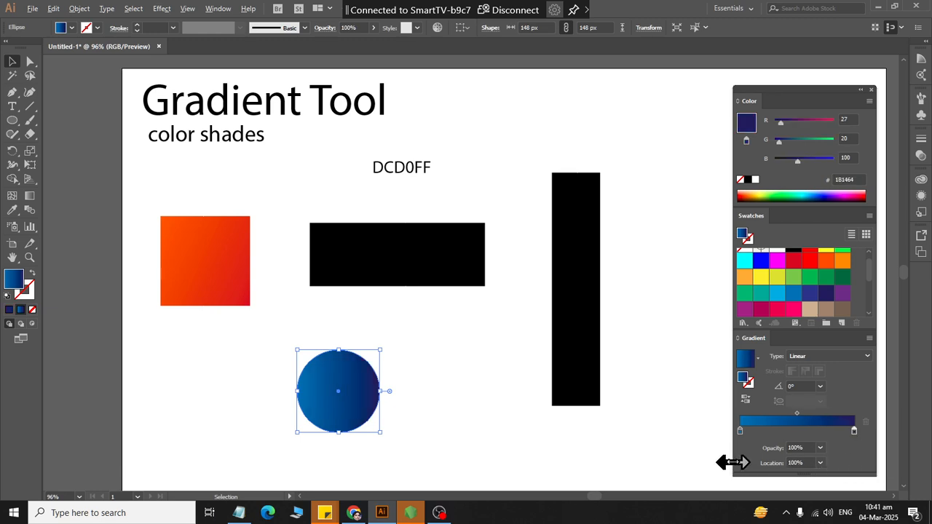
left_click(819, 358)
left_click(826, 380)
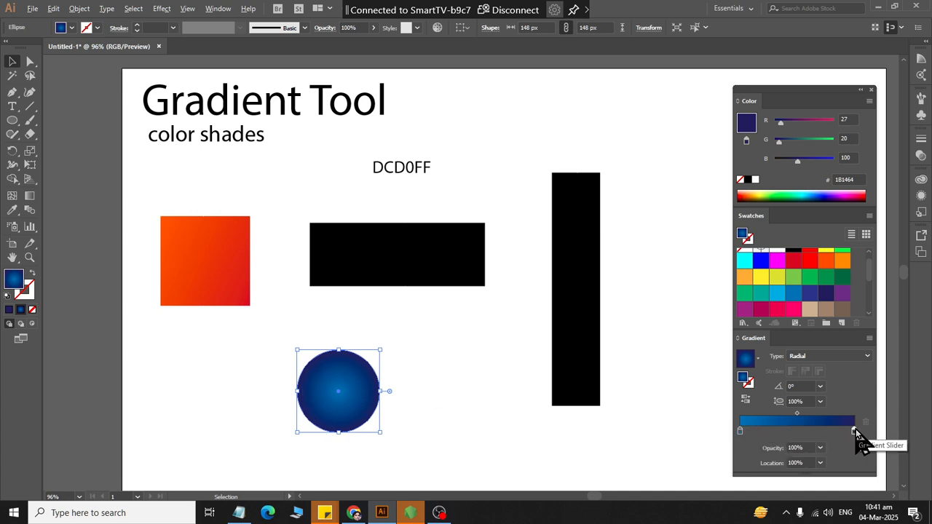
- With the Gradient tool, redirect the circle's radial gradient from its upper-left area toward the upper-right edge
left_click(31, 197)
left_click_drag(321, 380, 364, 348)
left_click_drag(366, 415, 368, 412)
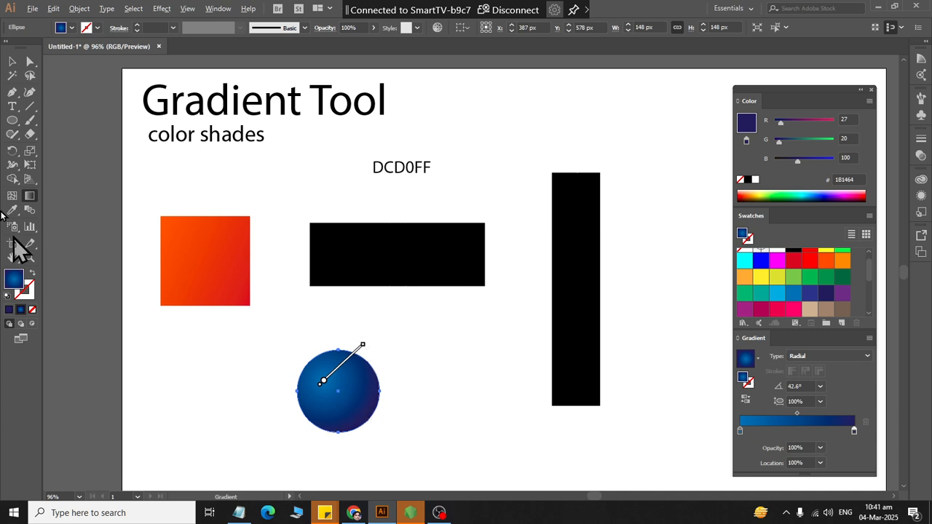
left_click(12, 61)
left_click(407, 352)
left_click(357, 386)
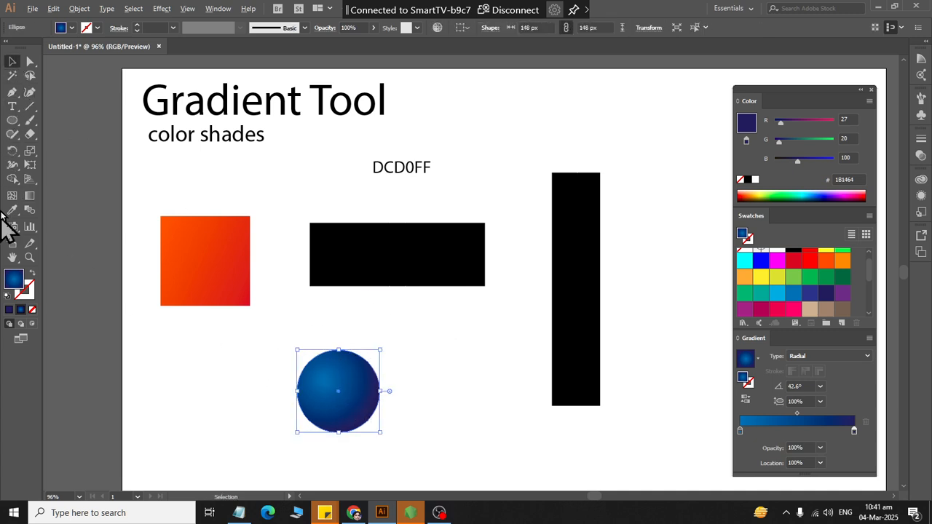
- Redirect the circle's radial gradient from its lower-right edge up toward the upper centre, and deselect it
left_click(12, 151)
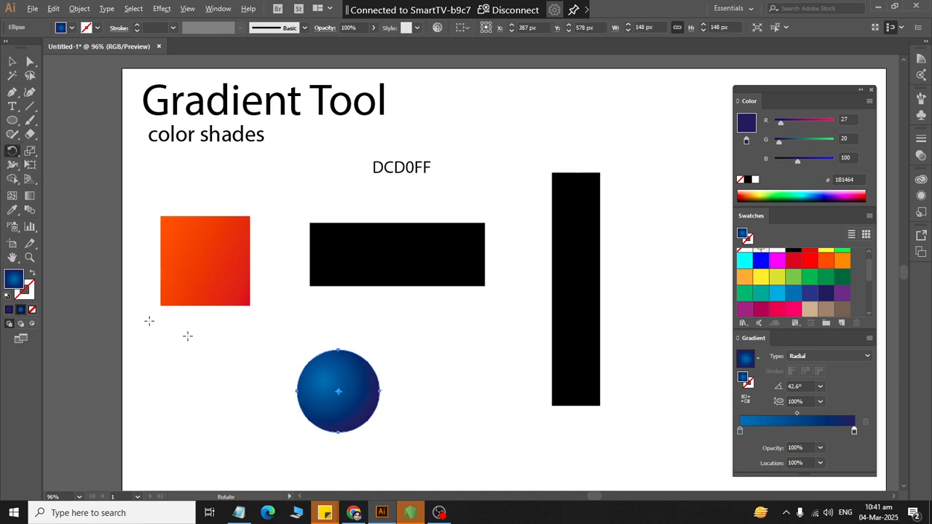
left_click(29, 195)
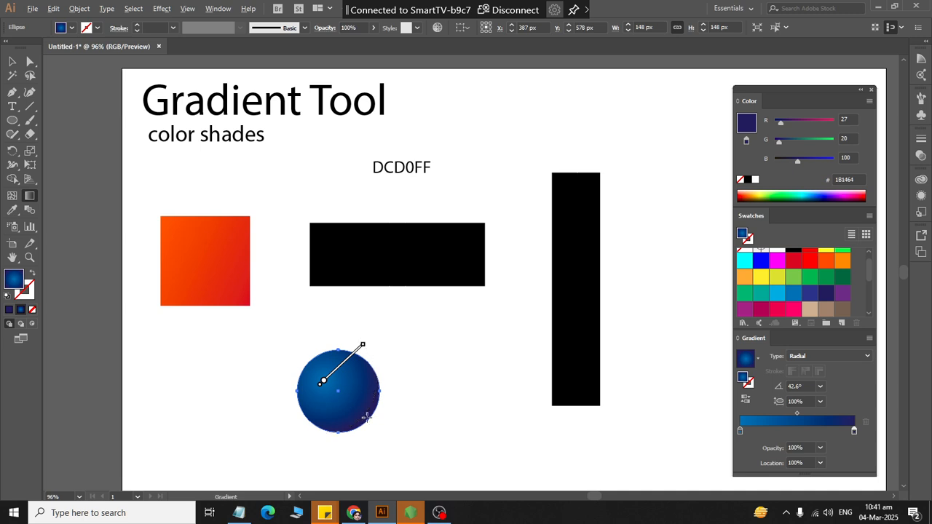
left_click_drag(371, 412, 344, 373)
left_click(12, 61)
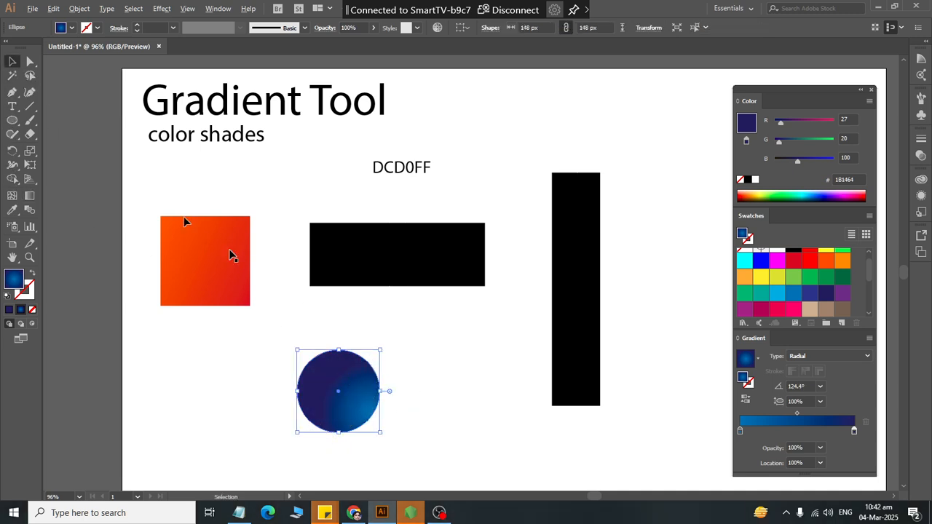
left_click(536, 443)
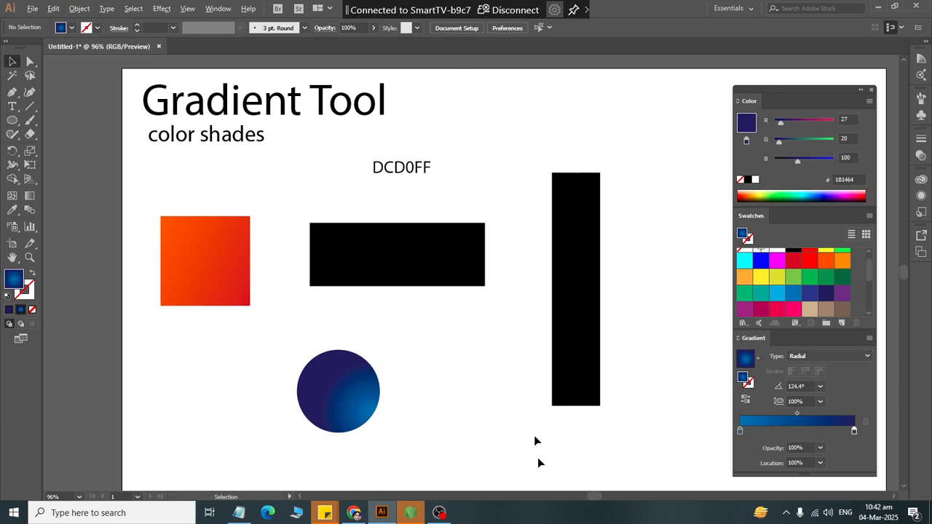
- Redirect the circle's radial gradient diagonally from its upper-left to its lower-right, and deselect the circle
left_click(325, 396)
left_click(30, 195)
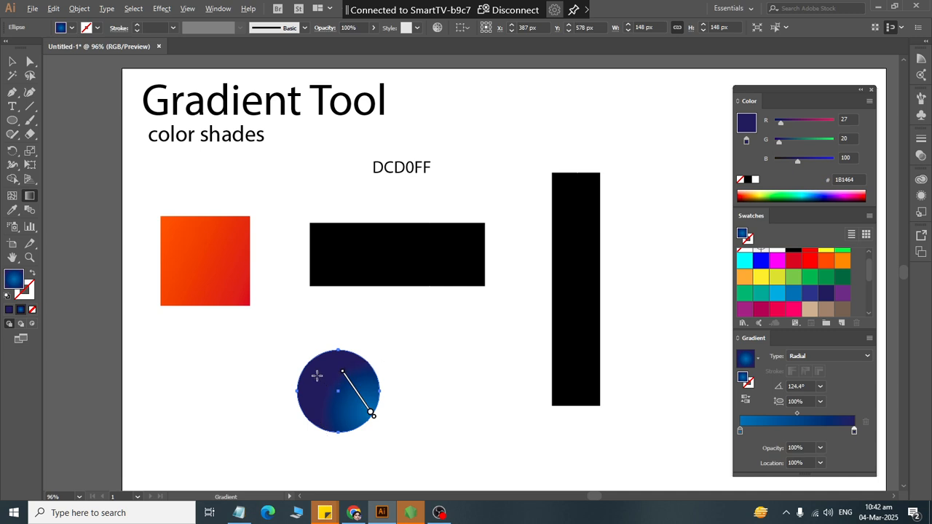
left_click_drag(317, 375, 364, 419)
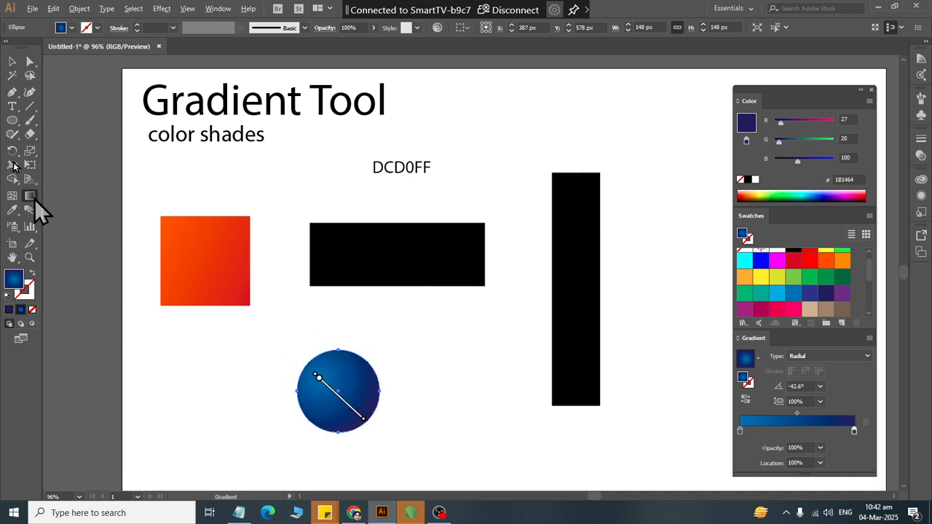
left_click(12, 61)
left_click(535, 463)
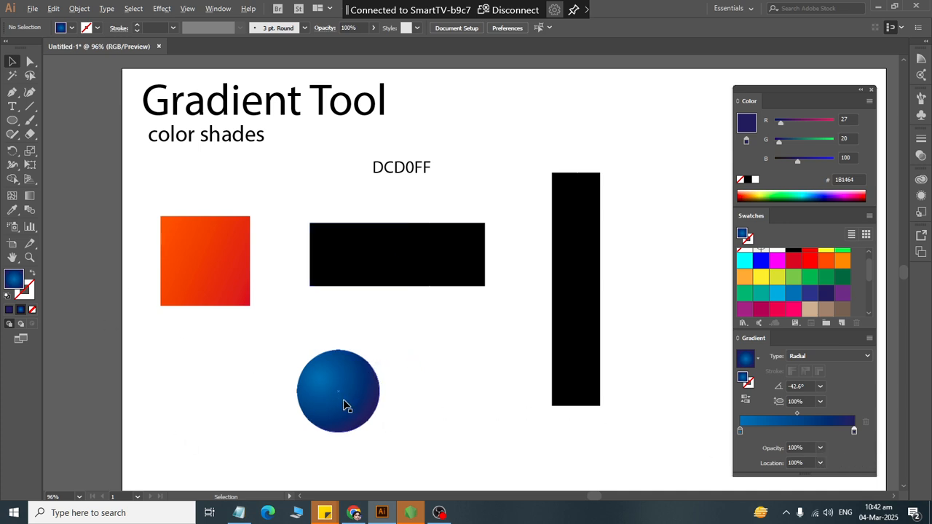
- Duplicate the blue circle to its right and redirect the copy's radial gradient from its upper-right to its lower-left
mouse_move(345, 405)
left_mouse_down()
mouse_move(446, 403)
mouse_move(410, 409)
left_mouse_up()
left_click(29, 196)
key("v")
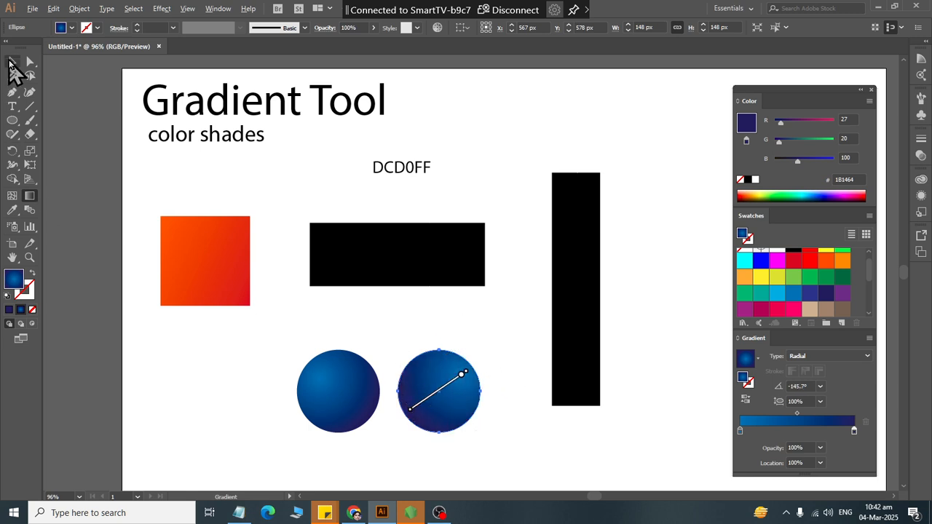
- Place another circle copy to the left of the original and redirect its radial gradient from the bottom edge to the top
mouse_move(449, 381)
left_mouse_down()
mouse_move(202, 376)
mouse_move(240, 381)
mouse_move(228, 377)
left_mouse_up()
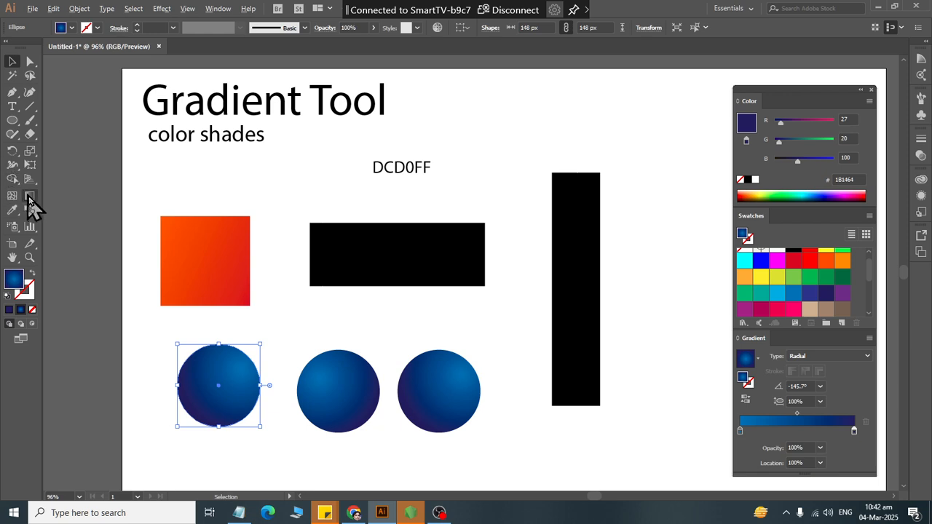
left_click(30, 196)
mouse_move(212, 422)
left_mouse_down()
mouse_move(237, 368)
mouse_move(223, 360)
left_mouse_up()
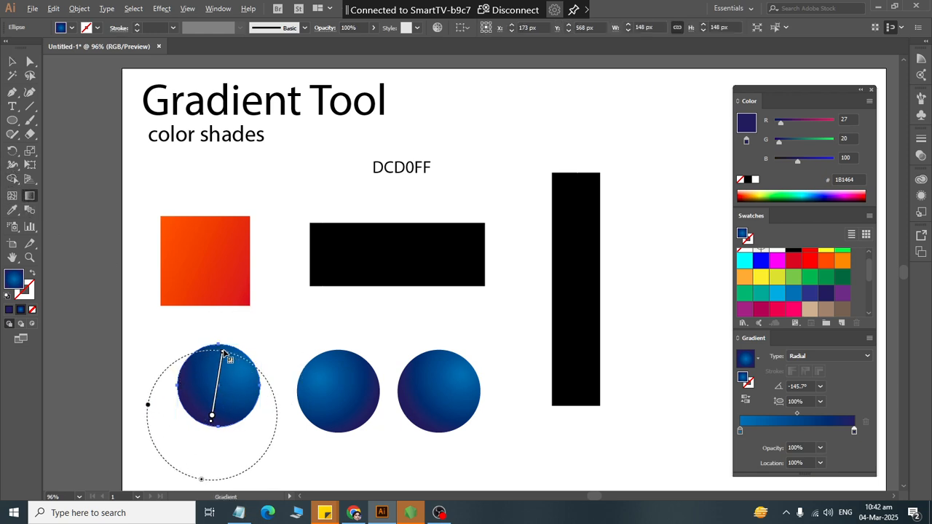
left_click(12, 62)
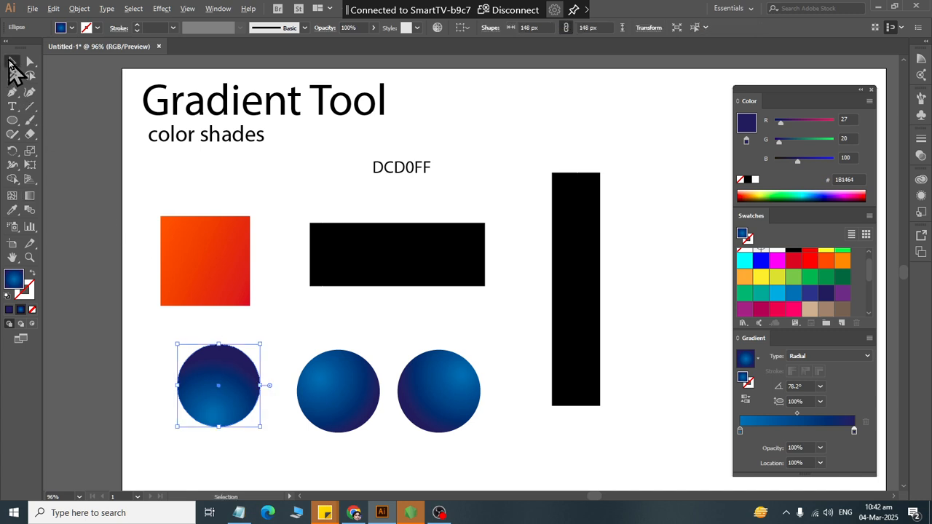
left_click(547, 457)
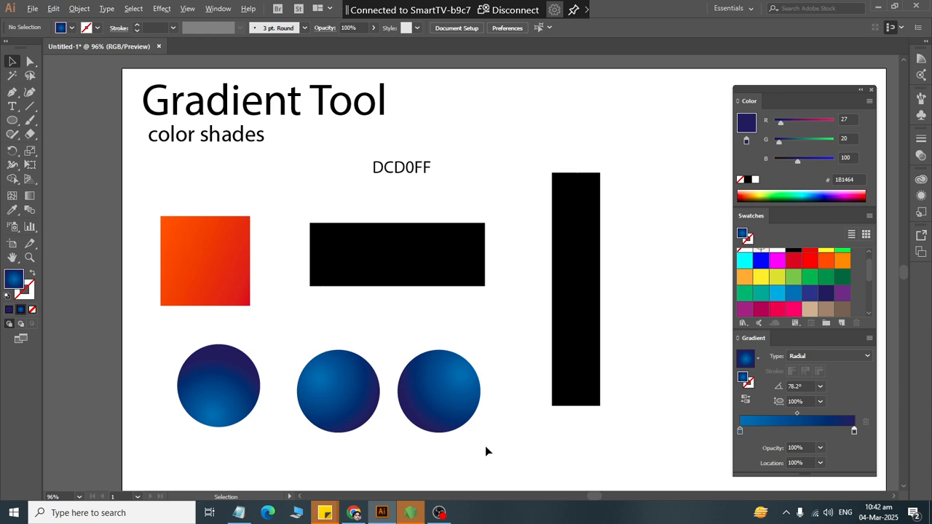
- Fill the horizontal rectangle with a gradient of tan C69C6D and brown 754C24, removing the navy and blue stops
left_click(350, 269)
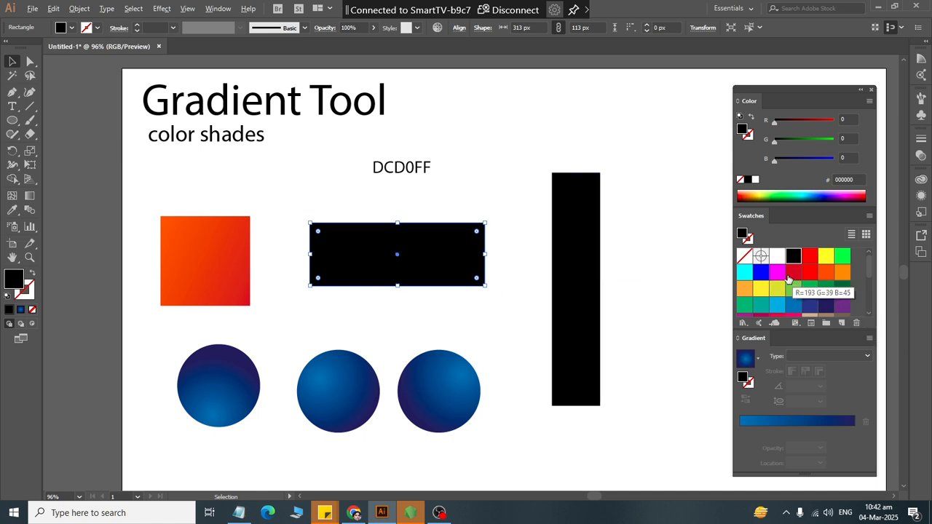
scroll(821, 294, "down", 3)
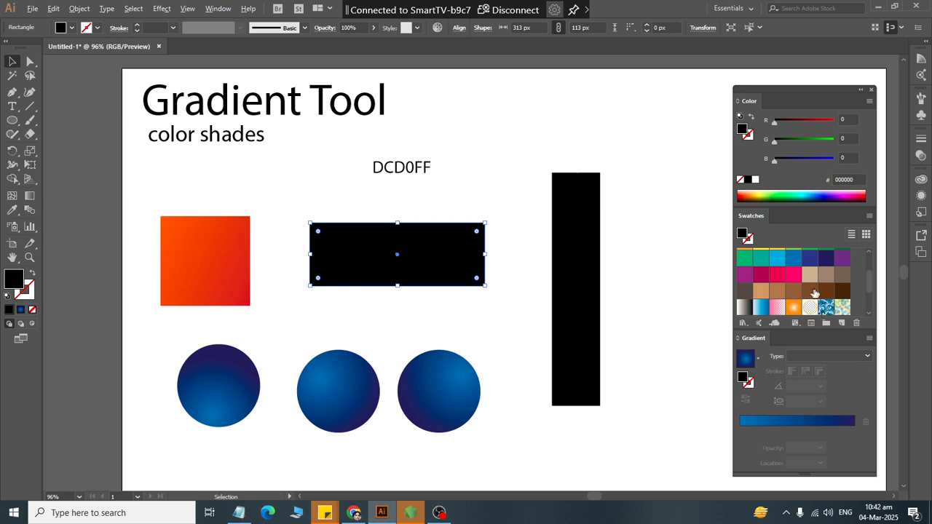
left_click_drag(812, 294, 825, 422)
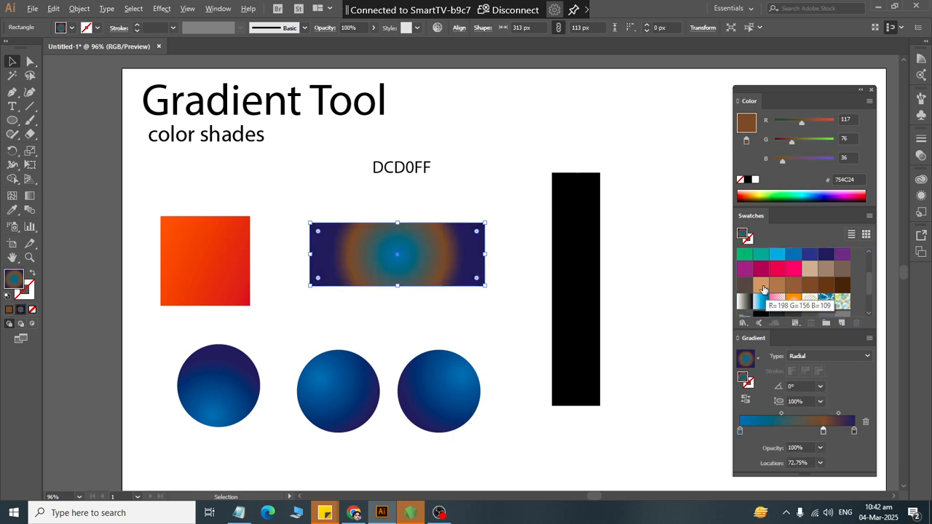
left_click_drag(760, 285, 783, 430)
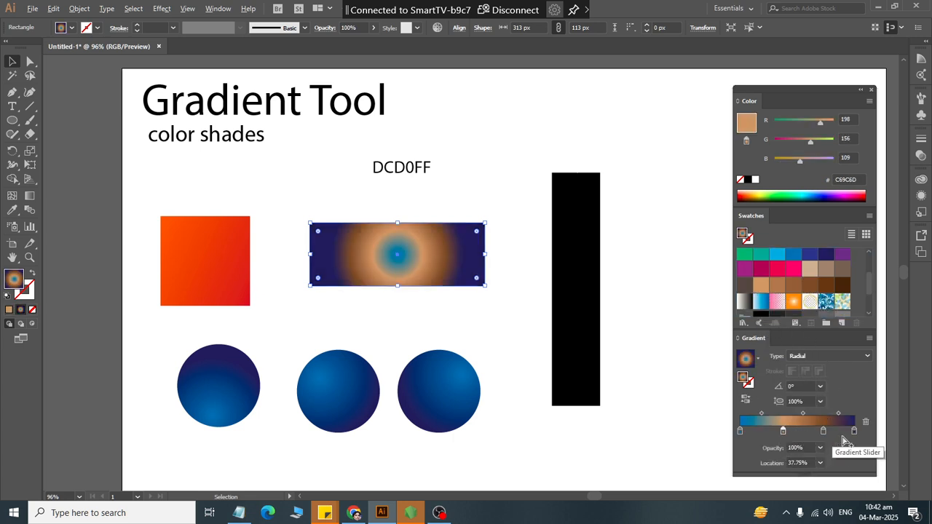
left_click_drag(854, 431, 861, 458)
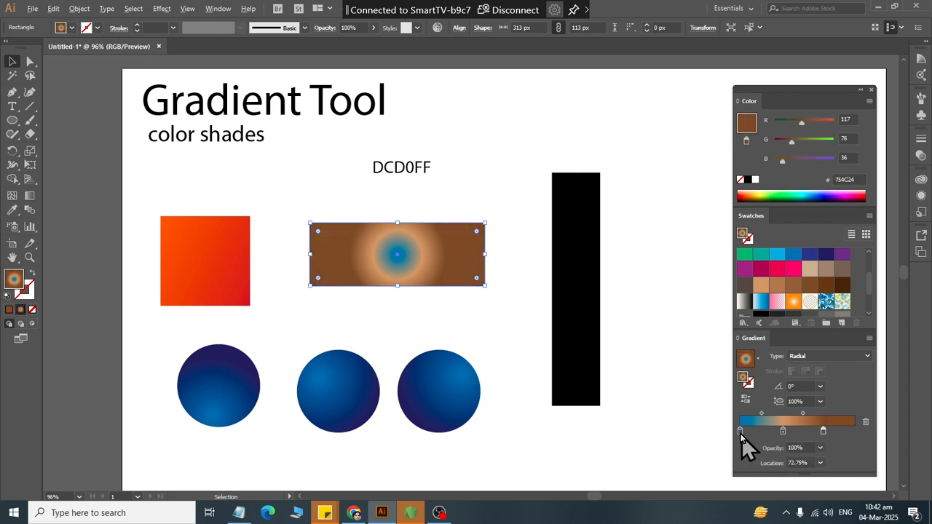
left_click_drag(740, 431, 741, 472)
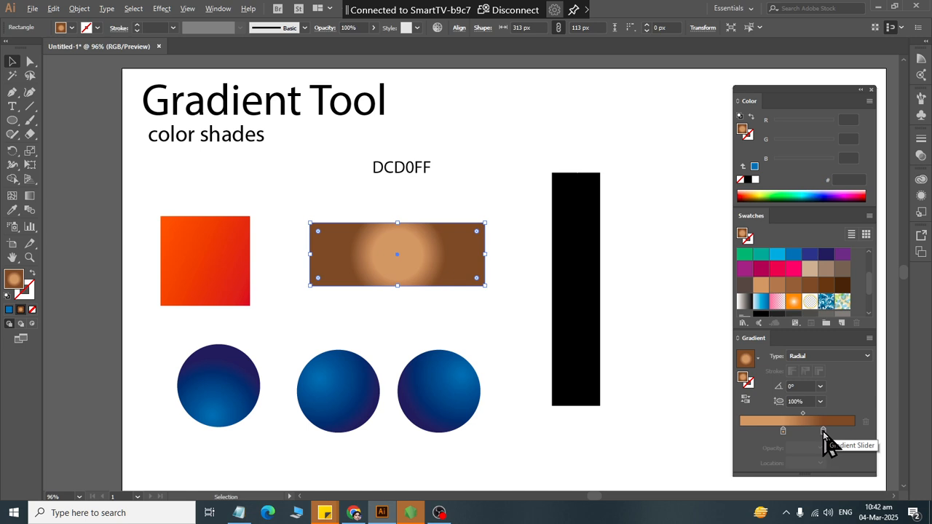
- Move the brown gradient stop to 87.75% and set the rectangle's gradient type to Linear
left_click_drag(823, 431, 840, 431)
left_click(822, 357)
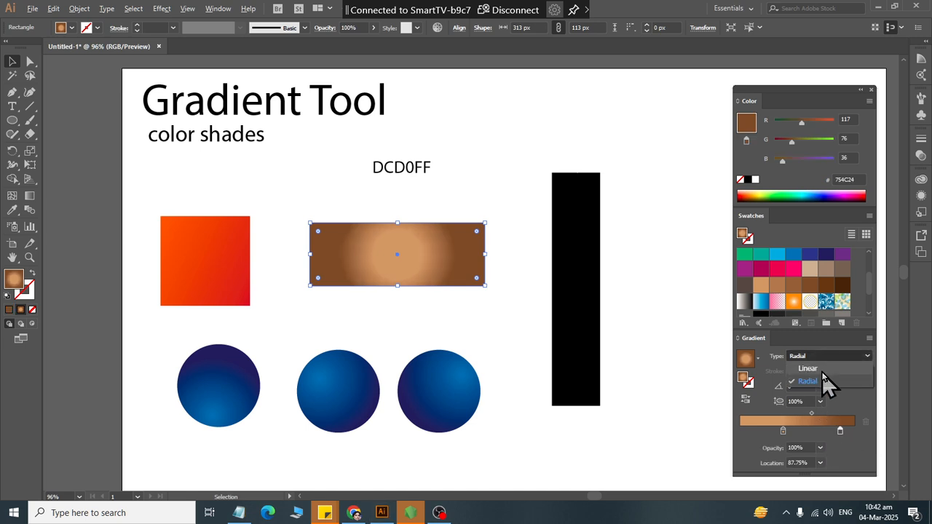
left_click(821, 369)
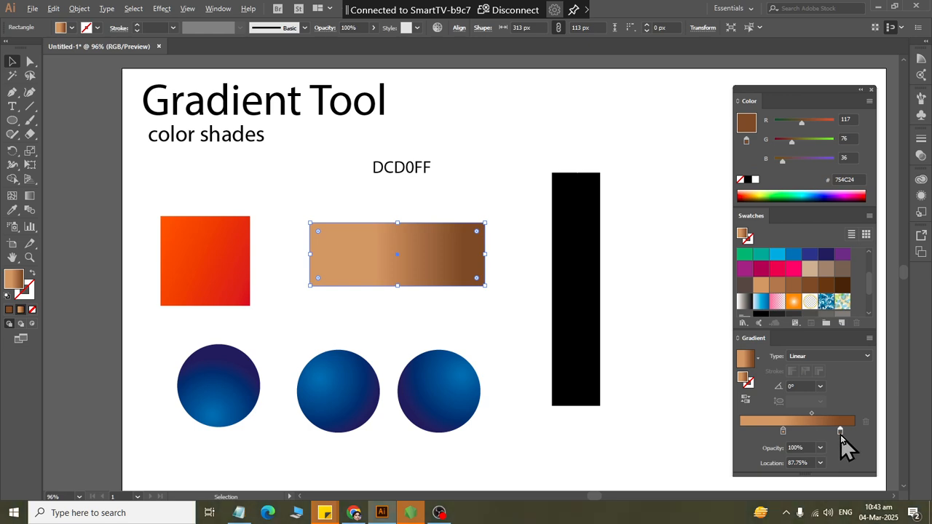
- Duplicate the brown stop and arrange the rectangle's gradient with brown at 0% and 100% and tan at 50%
left_click_drag(827, 430, 731, 437)
left_click_drag(839, 432, 878, 443)
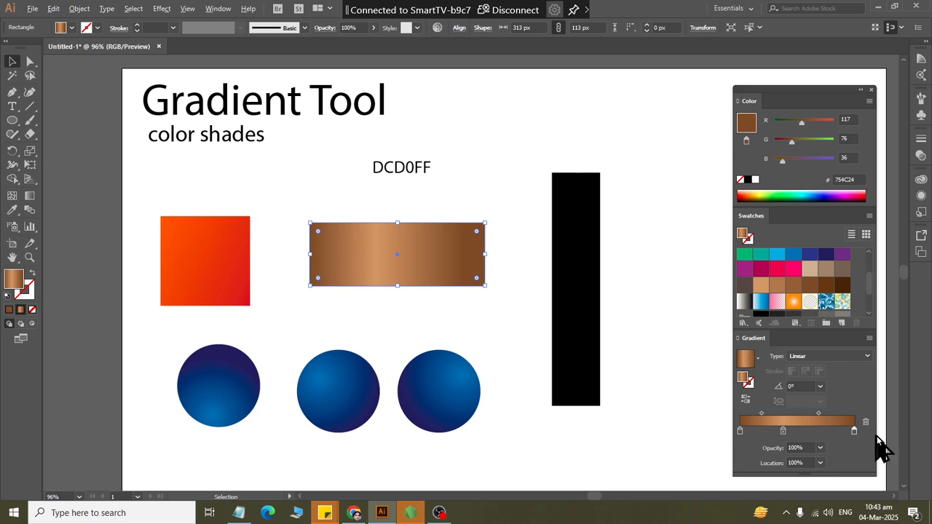
mouse_move(786, 434)
left_mouse_down()
mouse_move(812, 436)
mouse_move(789, 430)
left_mouse_up()
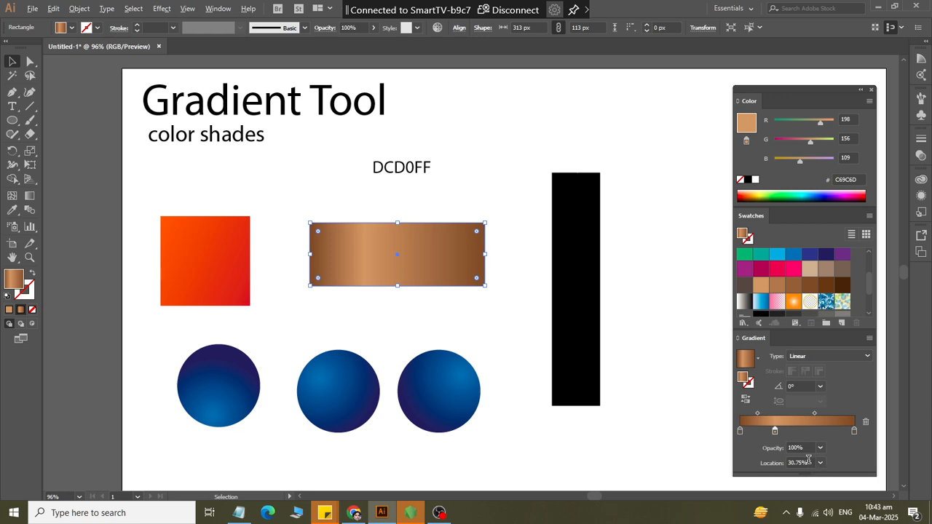
left_click_drag(808, 463, 779, 464)
type("50")
key("Return")
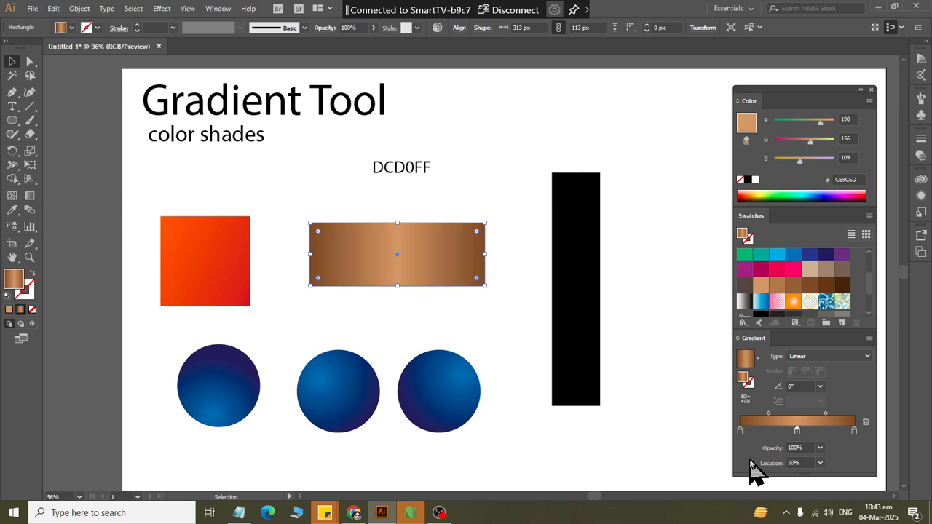
left_click(428, 195)
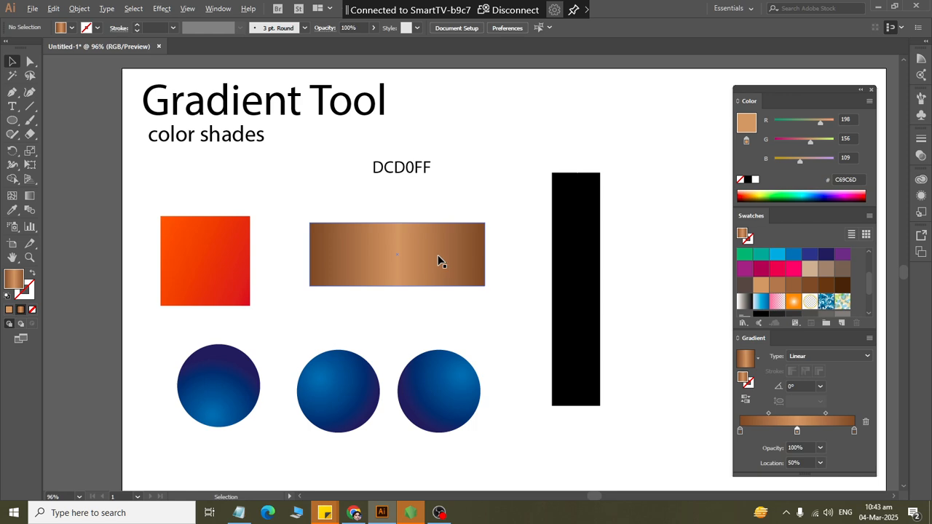
- Reduce the horizontal rectangle's height to 68 px and redirect its gradient vertically from the top edge to the bottom edge
left_click(405, 261)
left_click_drag(399, 288, 399, 261)
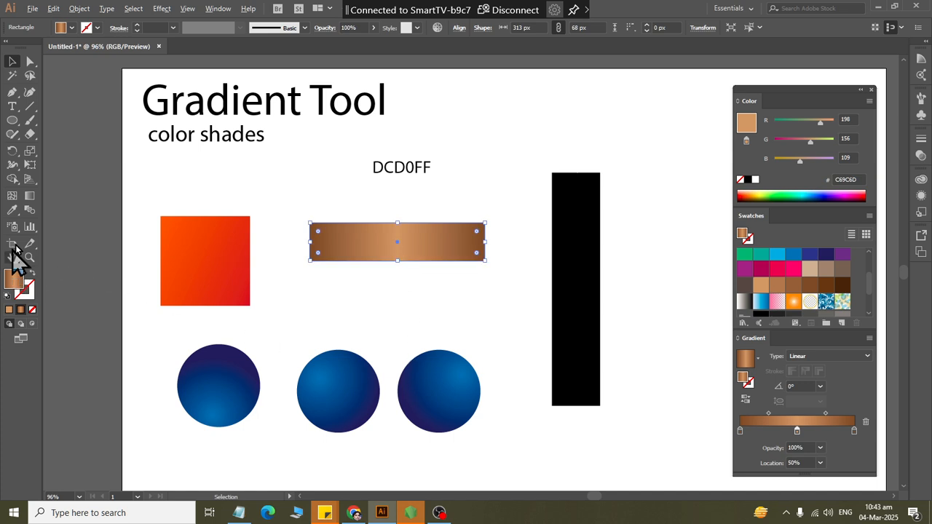
left_click(30, 195)
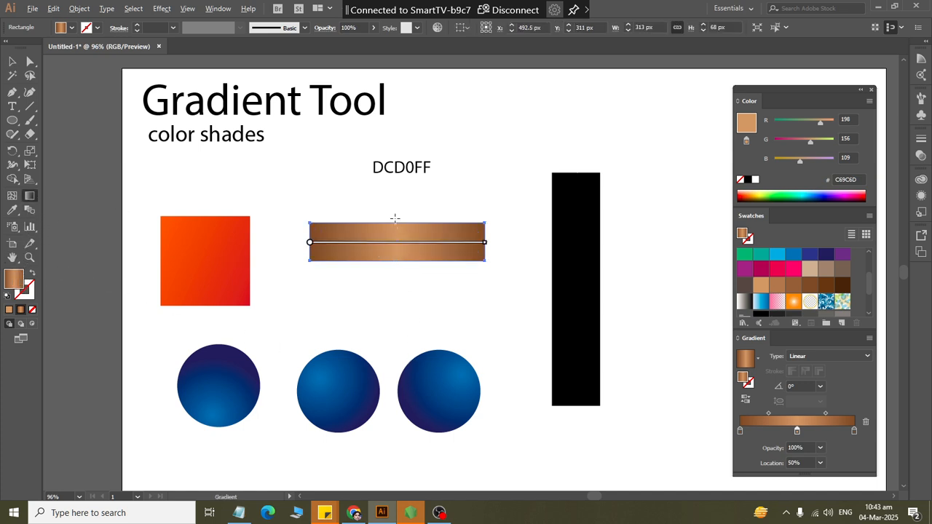
left_click_drag(398, 221, 399, 264)
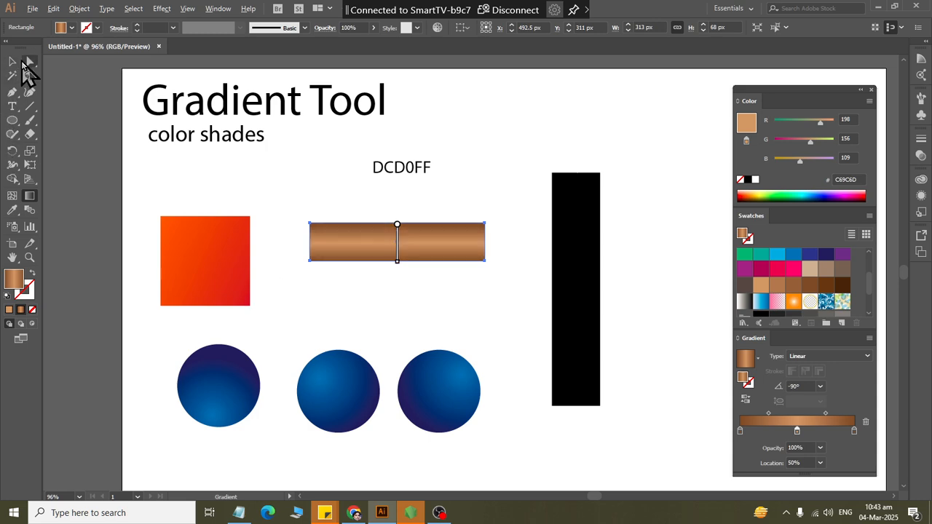
- Narrow the orange-red square to 80 px wide, keeping its height at 160 px
left_click(12, 61)
left_click(429, 312)
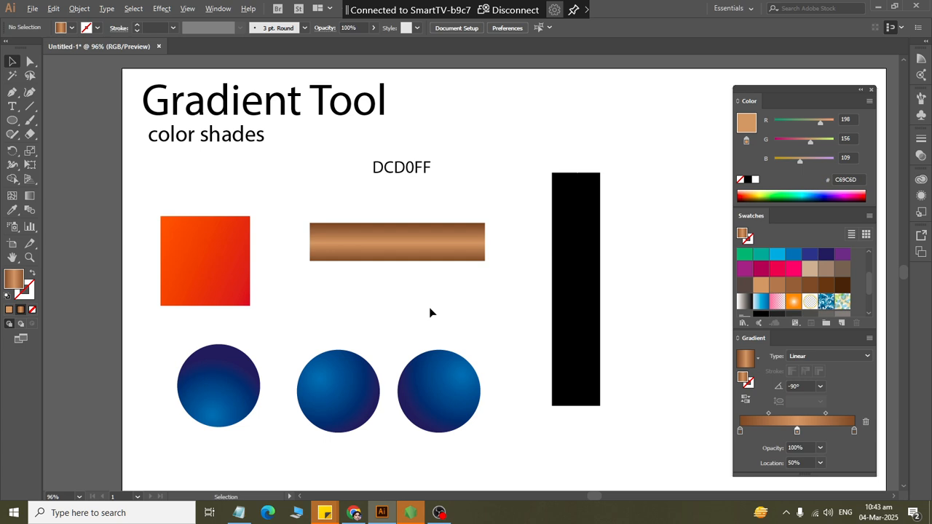
left_click(237, 258)
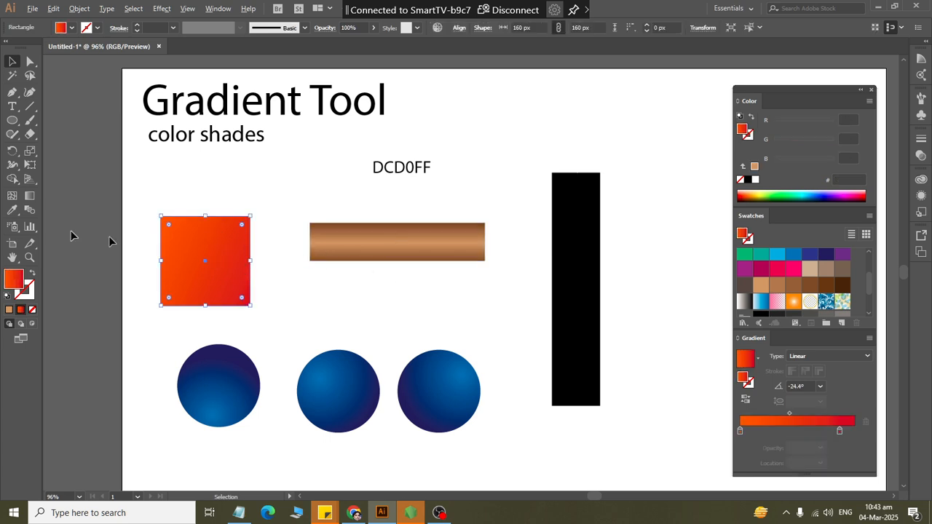
left_click_drag(246, 261, 198, 261)
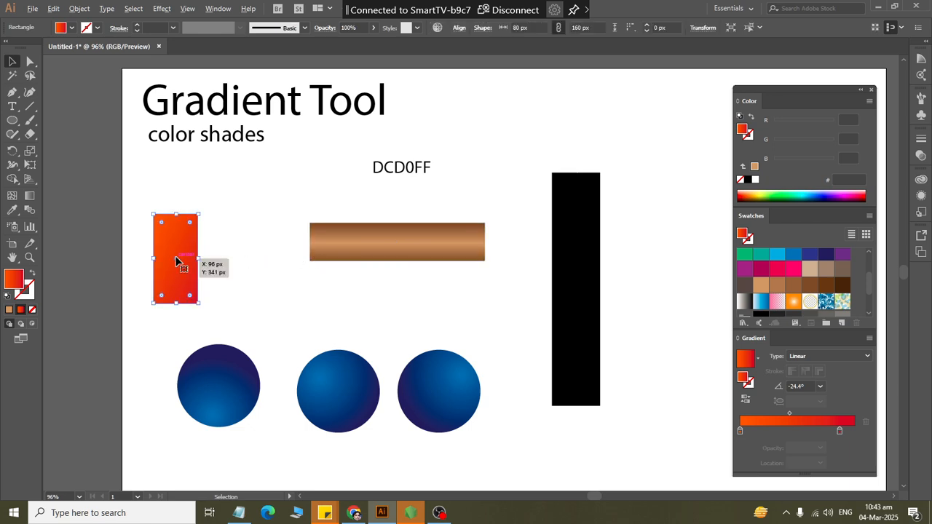
- Copy the brown-tan gradient from the horizontal rectangle onto the narrowed orange-red rectangle with the Eyedropper
left_click(11, 210)
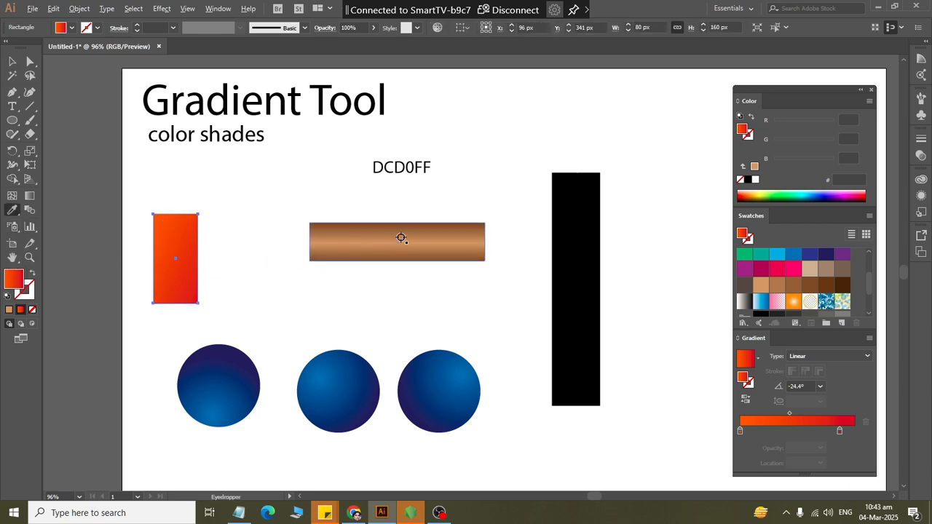
left_click(402, 238)
left_click(12, 61)
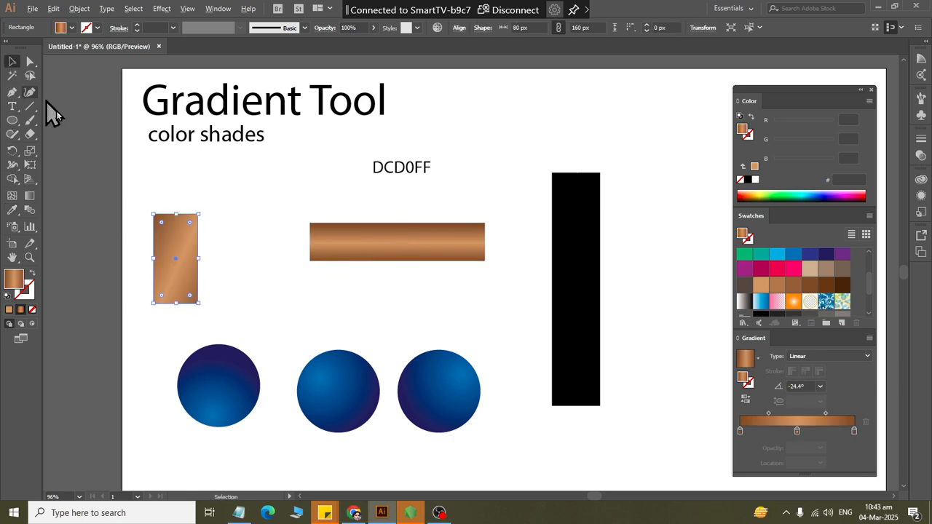
left_click(213, 309)
- Redirect the small upright rectangle's brown-tan gradient horizontally from its right edge to its left edge at 180°
left_click(166, 272)
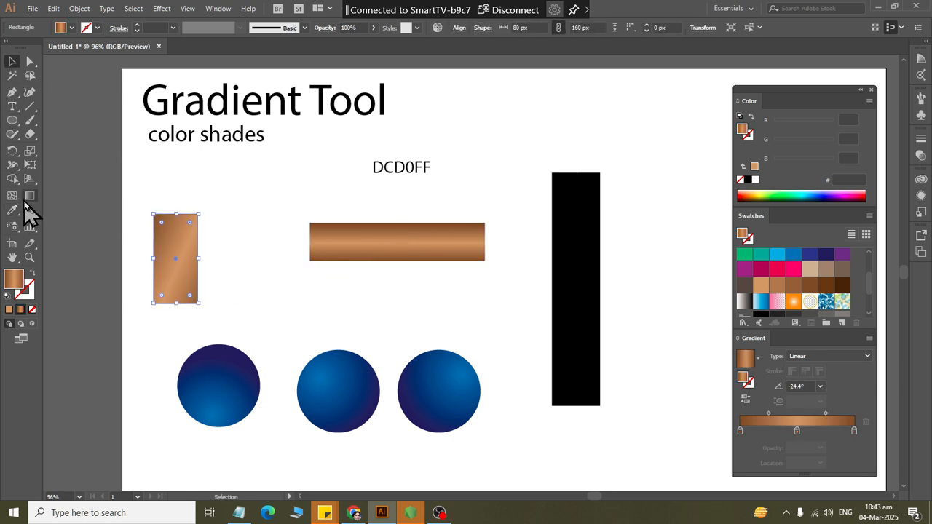
left_click(29, 195)
left_click_drag(195, 247, 152, 248)
left_click(12, 61)
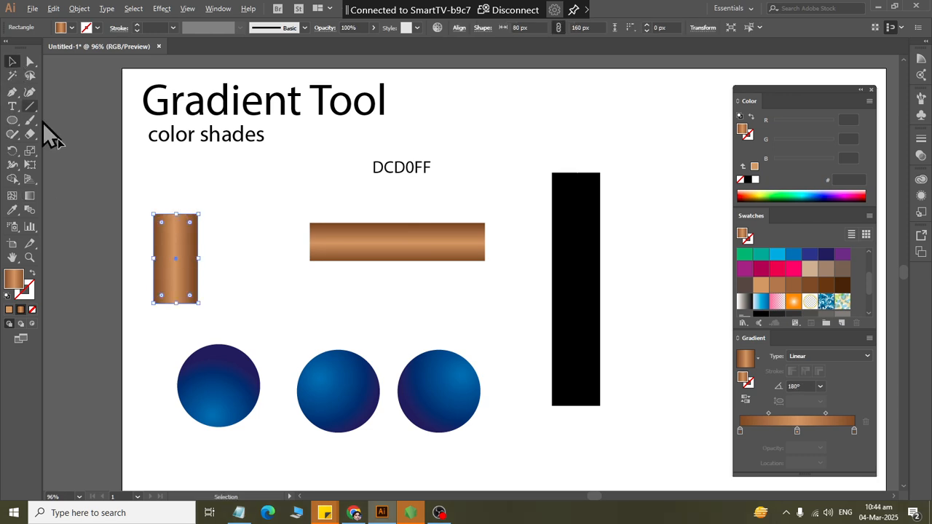
left_click(279, 285)
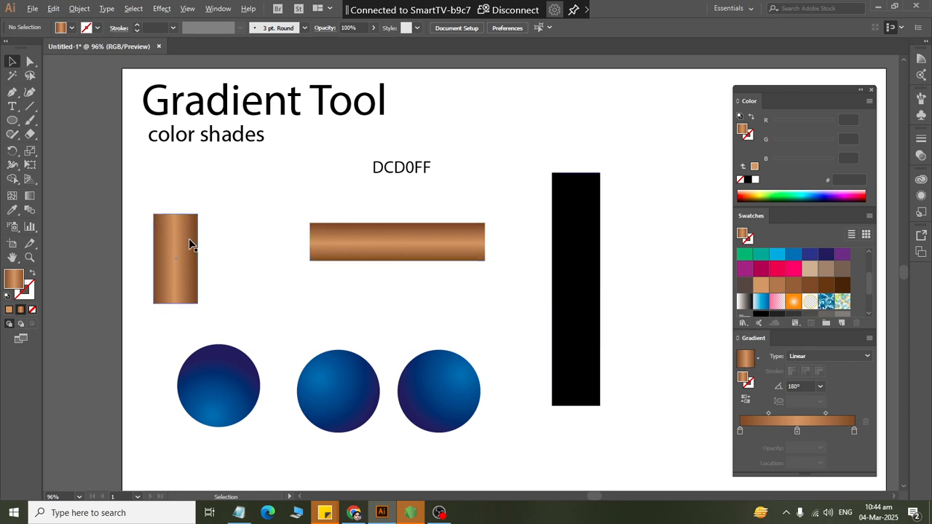
- Shrink the small brown-tan rectangle to 64 × 56 px and save it as a new swatch
left_click(188, 257)
left_click_drag(195, 304, 191, 246)
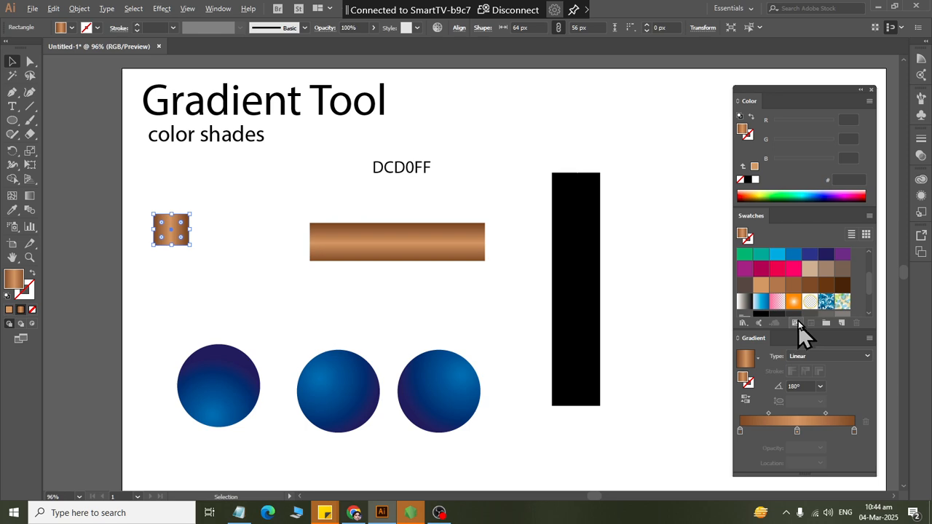
left_click_drag(797, 329, 797, 362)
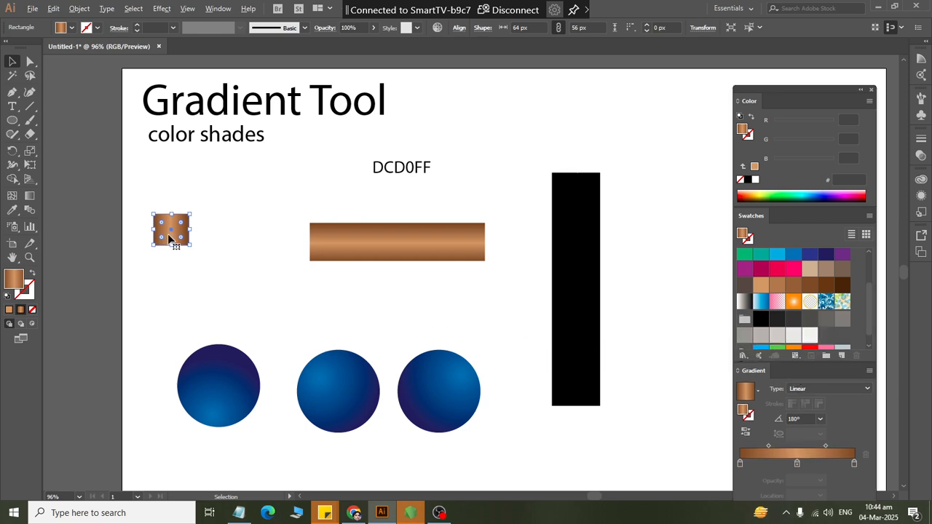
left_click_drag(171, 232, 852, 350)
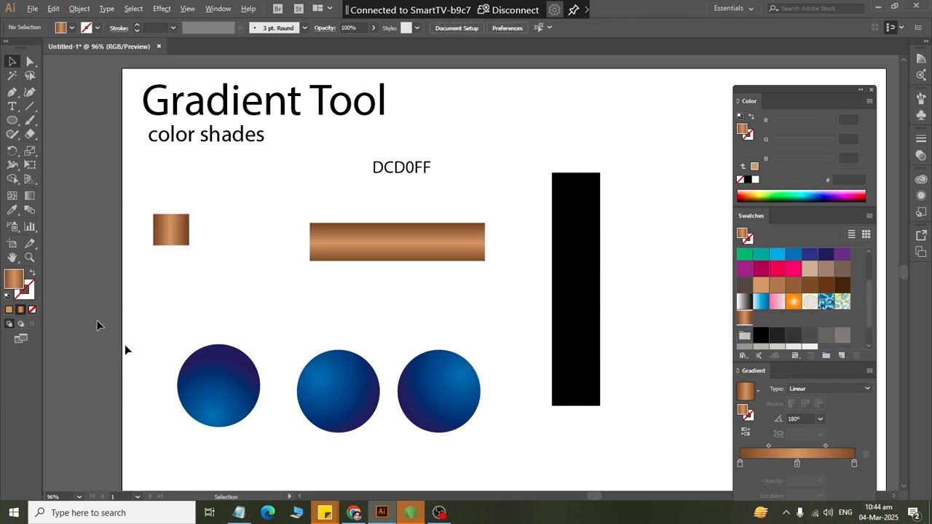
- Fill the leftmost blue circle with the new brown-tan swatch, switching back to the blue radial gradient for comparison
left_click(202, 397)
left_click(744, 318)
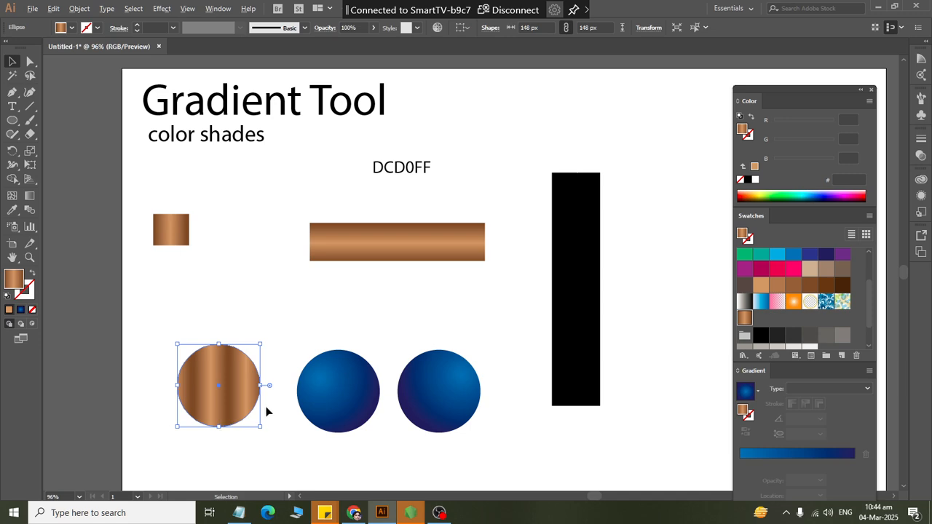
key("ctrl+z")
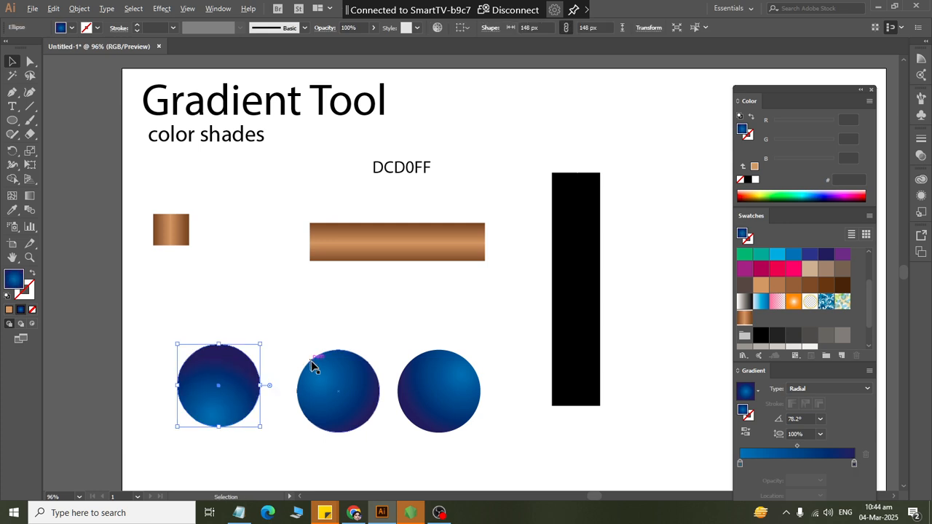
left_click(745, 319)
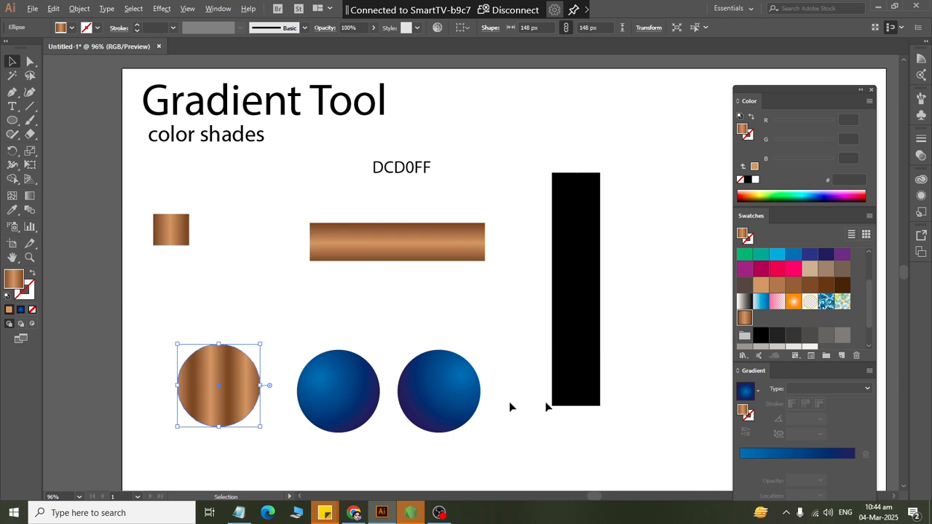
left_click(773, 454)
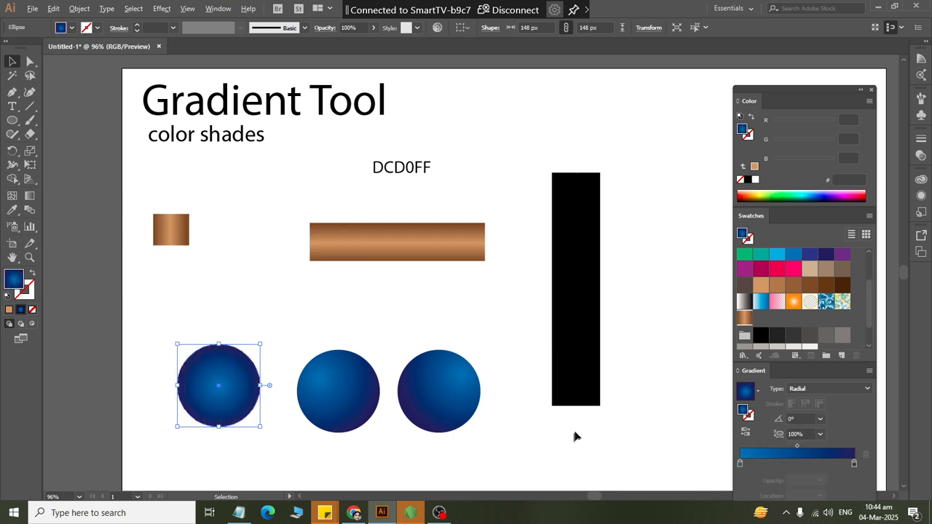
left_click(744, 317)
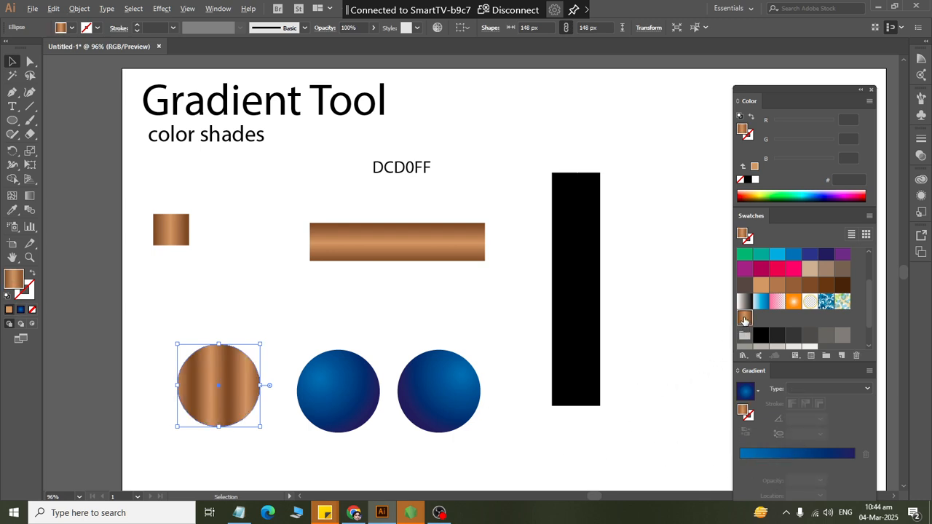